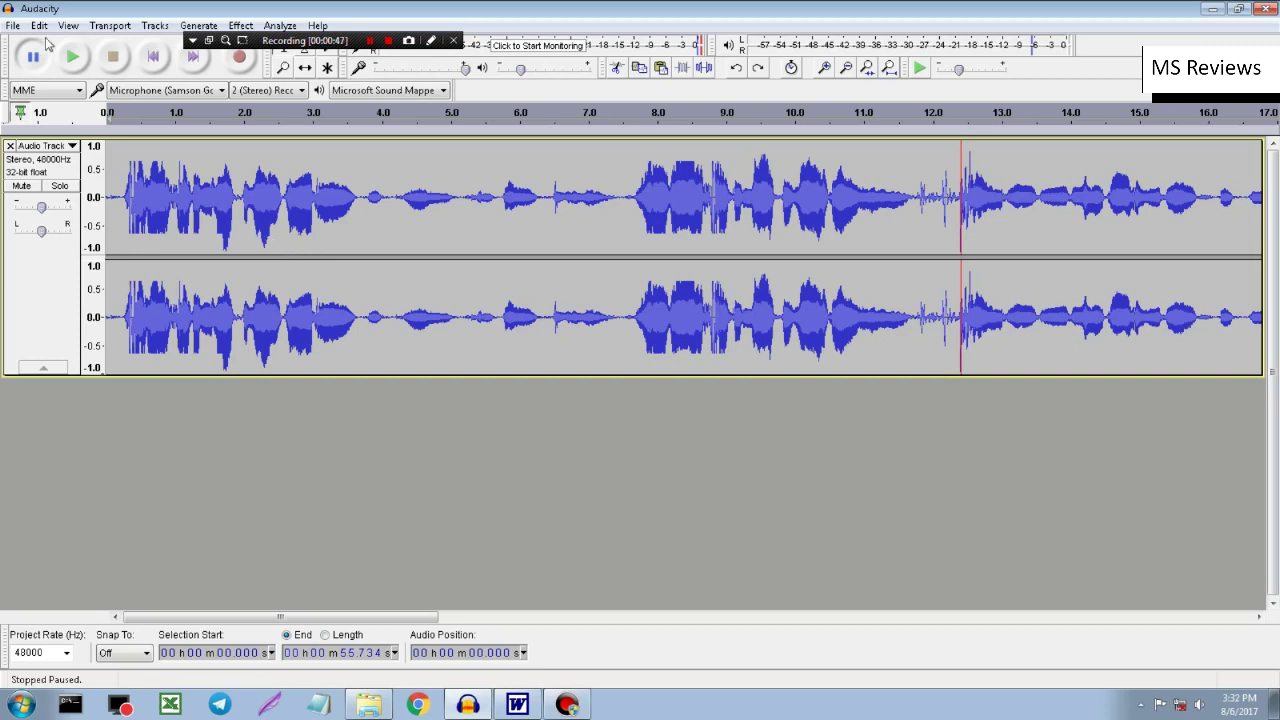
Step: Play back the opening seconds of the recording and select the clipped passage from about 12.144 to 12.690 s
{"action": "left_click", "coordinate": [71, 60]}
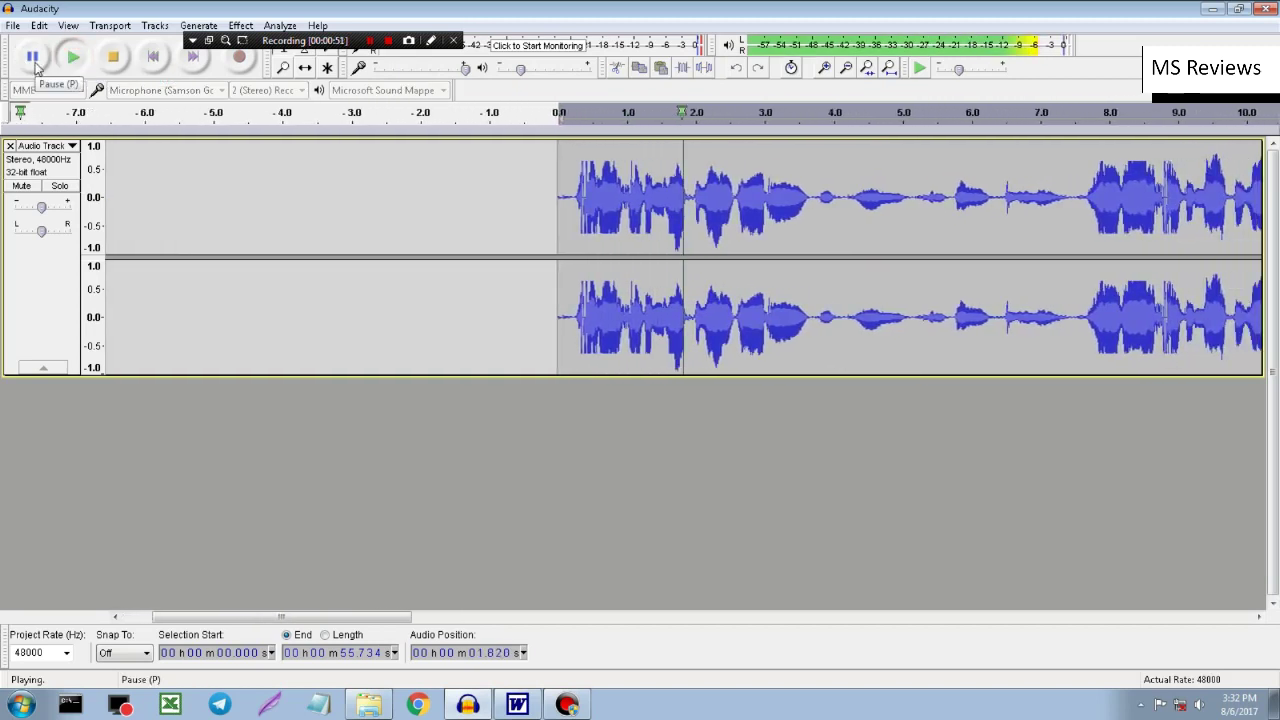
{"action": "left_click", "coordinate": [33, 59]}
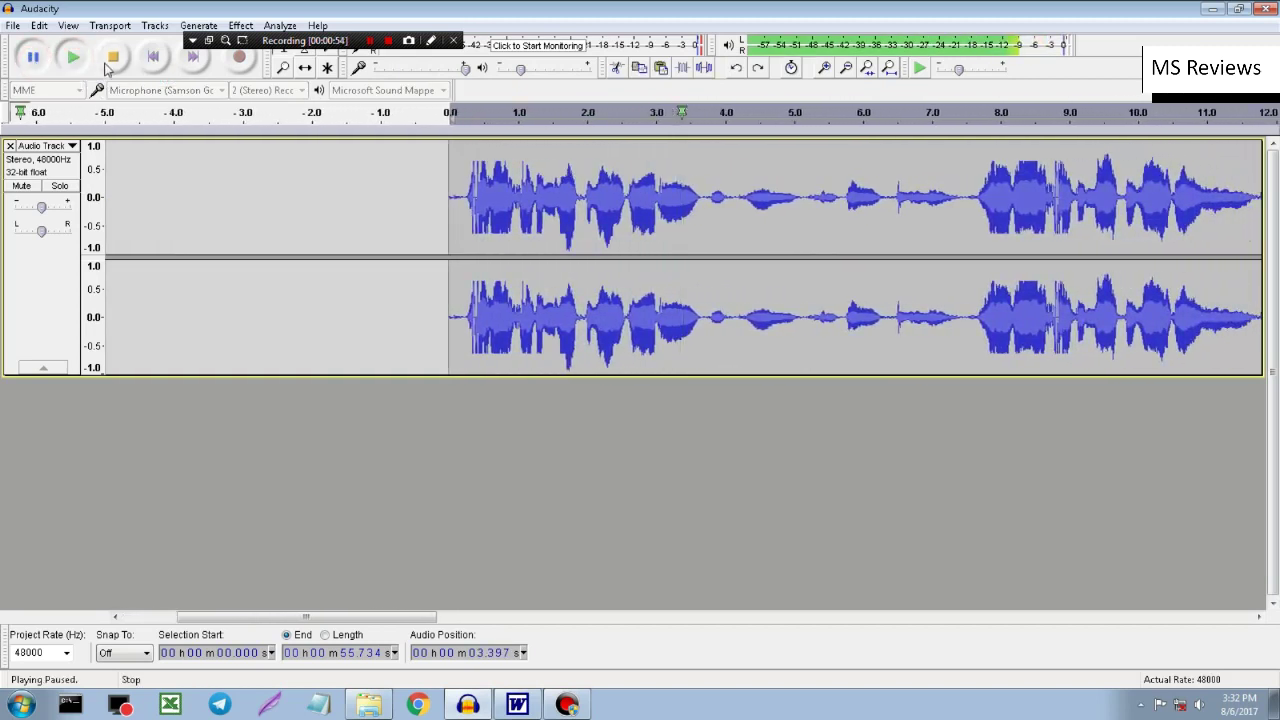
{"action": "left_click", "coordinate": [153, 57]}
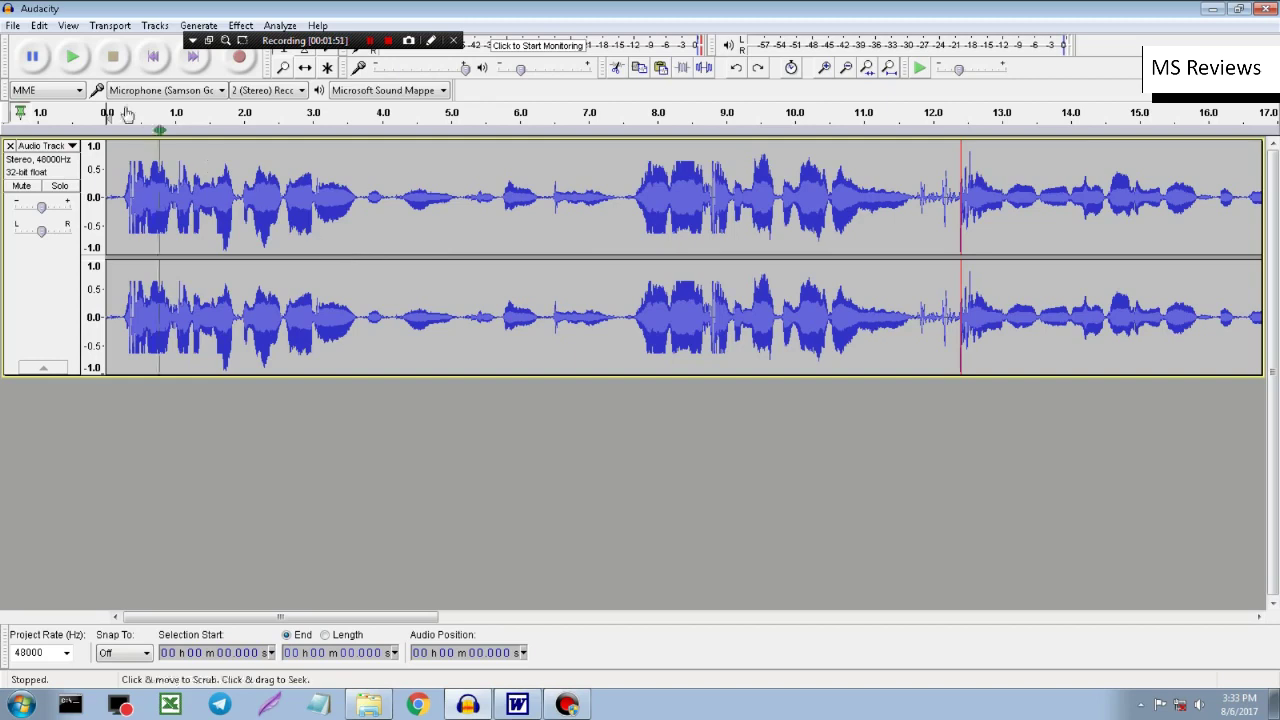
{"action": "left_click", "coordinate": [72, 58]}
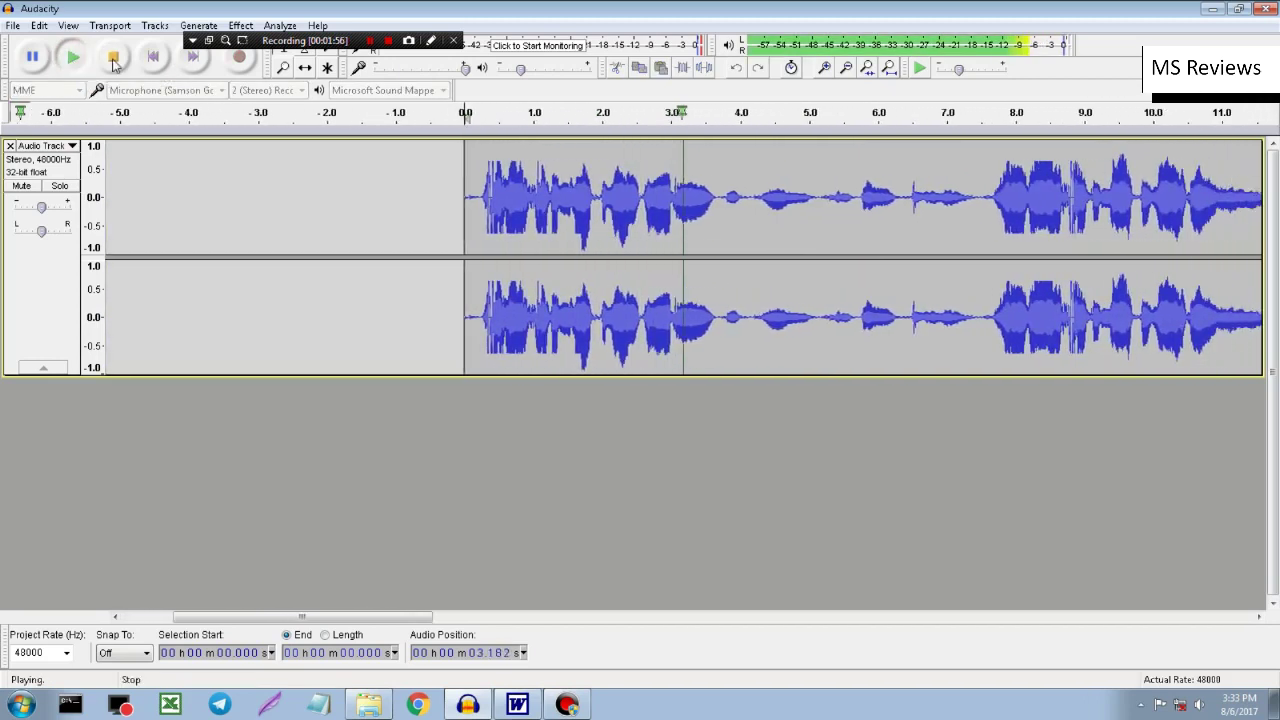
{"action": "left_click", "coordinate": [72, 58]}
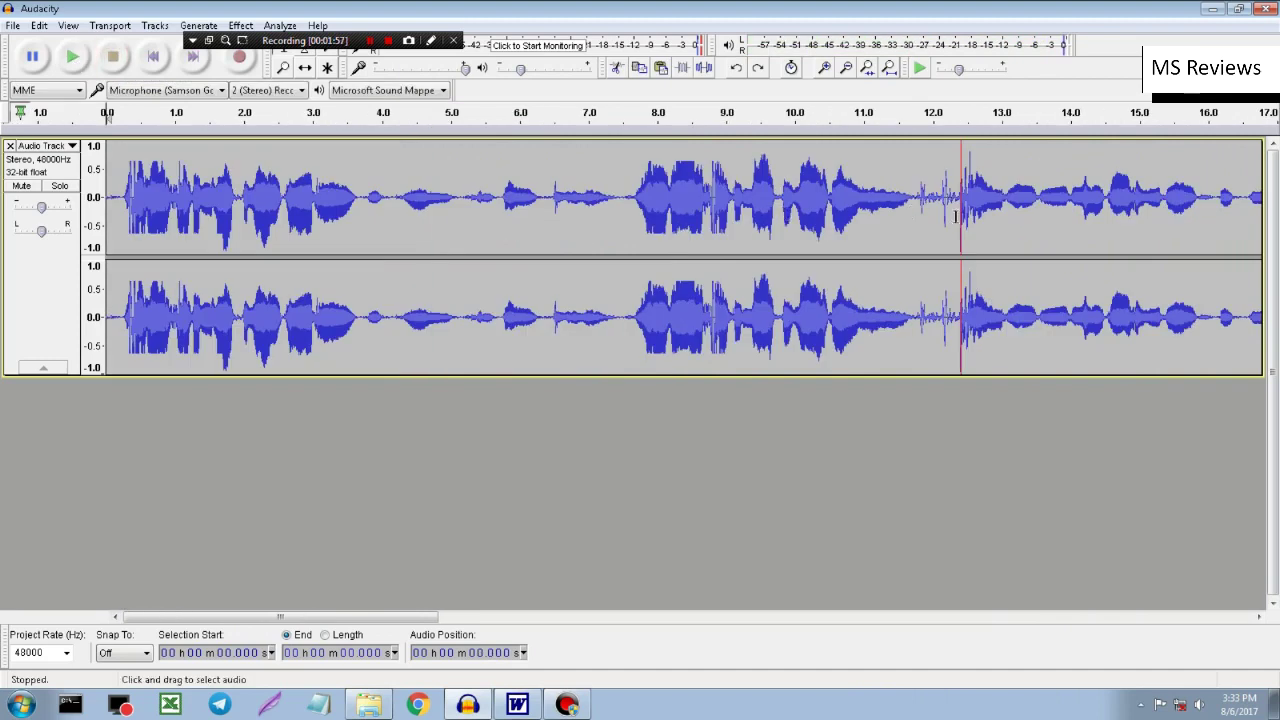
{"action": "left_click_drag", "start_coordinate": [943, 188], "coordinate": [979, 203]}
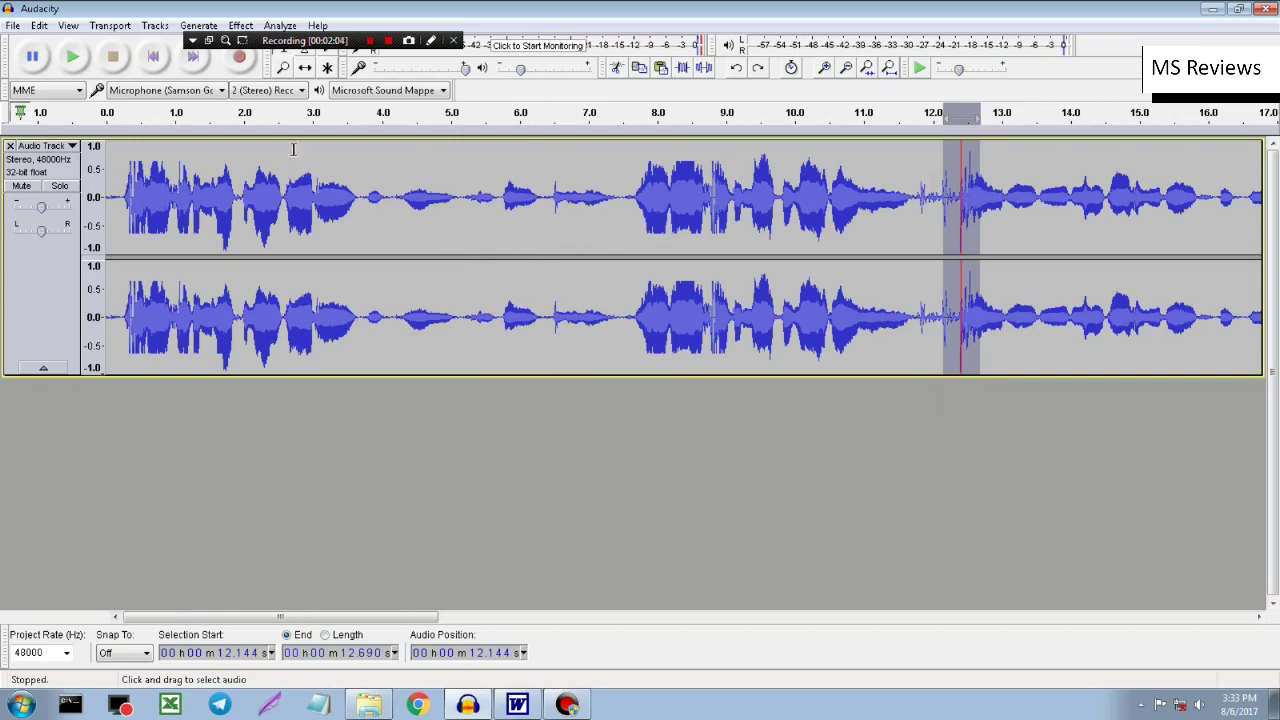
{"action": "left_click", "coordinate": [148, 58]}
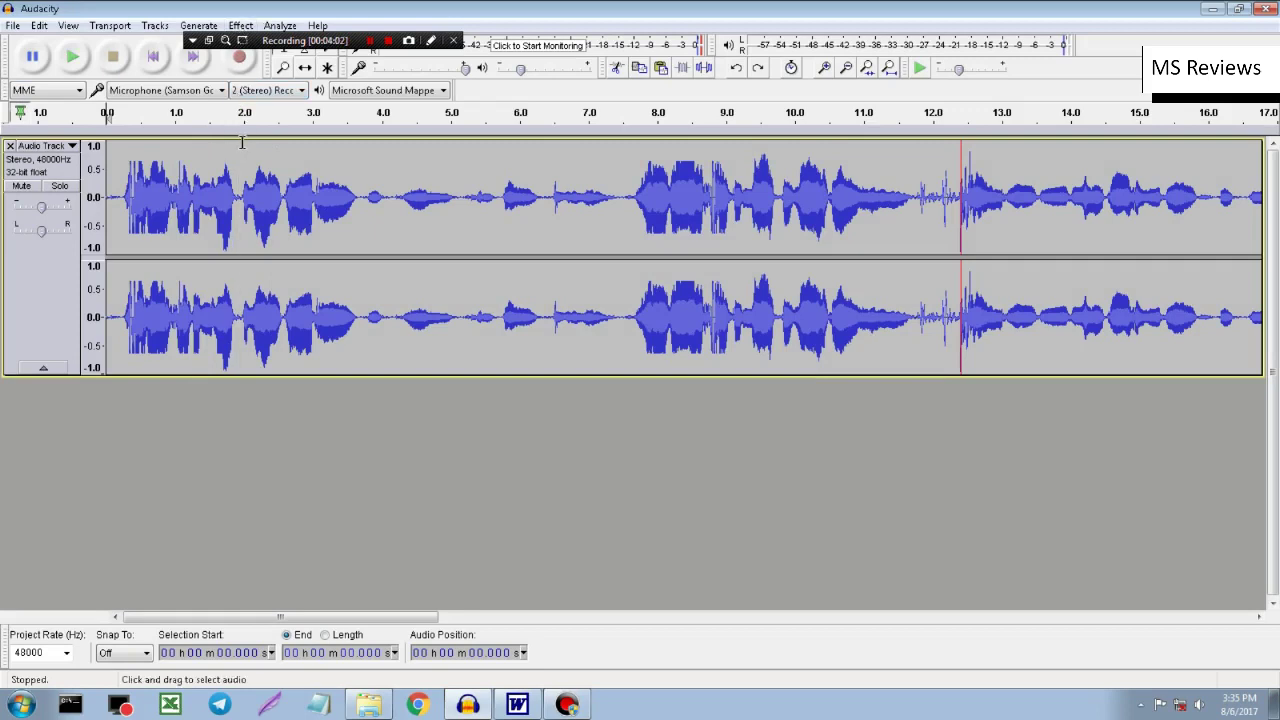
Step: Apply the Compressor effect to the whole audio track with the current settings
{"action": "left_click", "coordinate": [240, 26]}
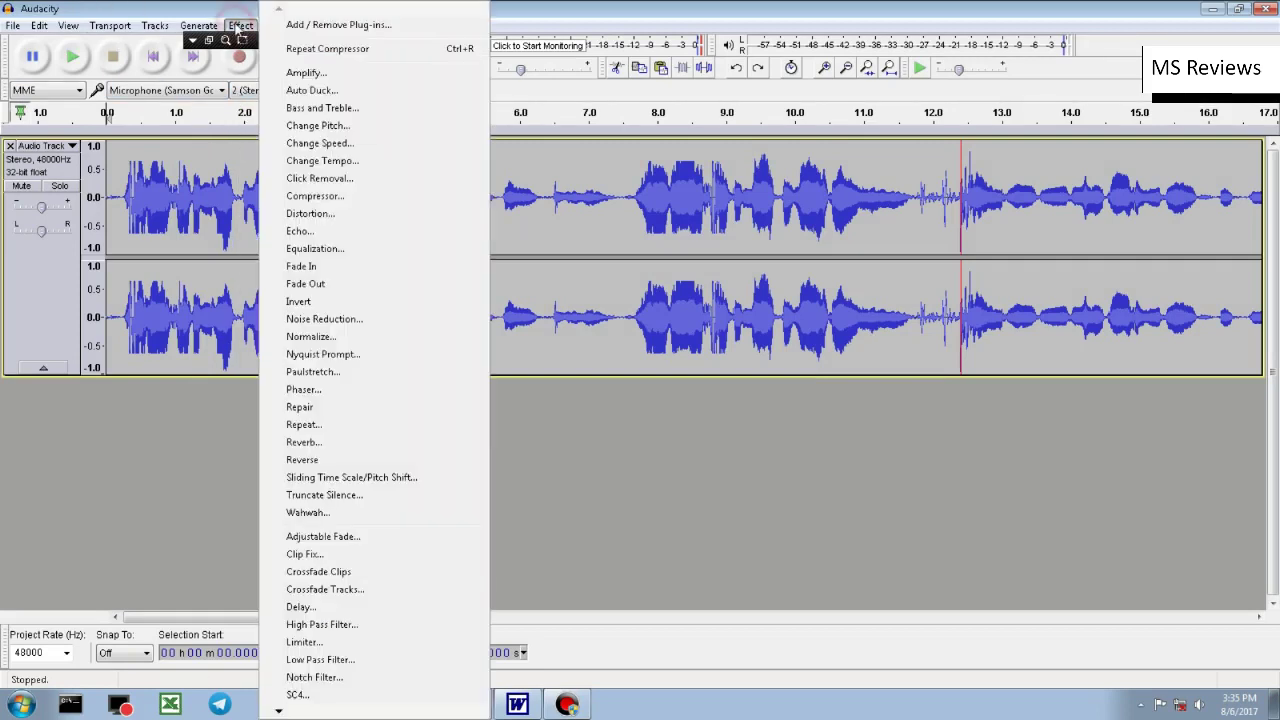
{"action": "left_click", "coordinate": [318, 197]}
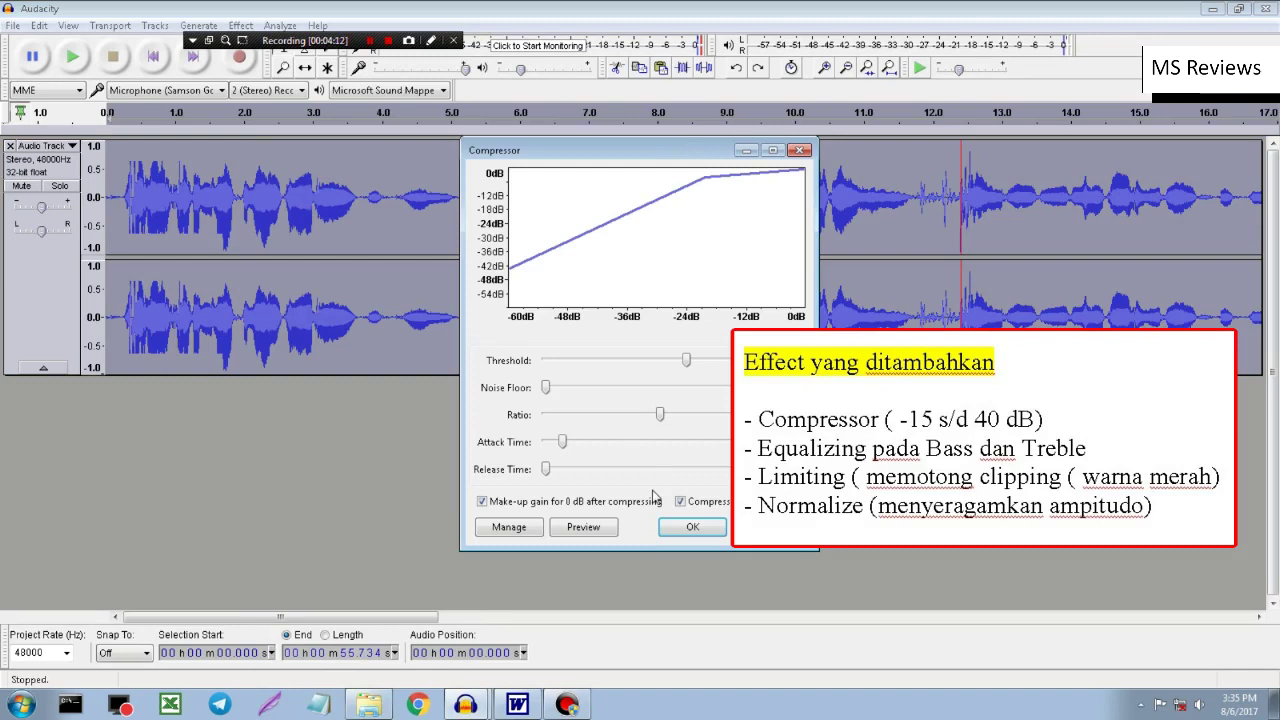
{"action": "left_click", "coordinate": [691, 537]}
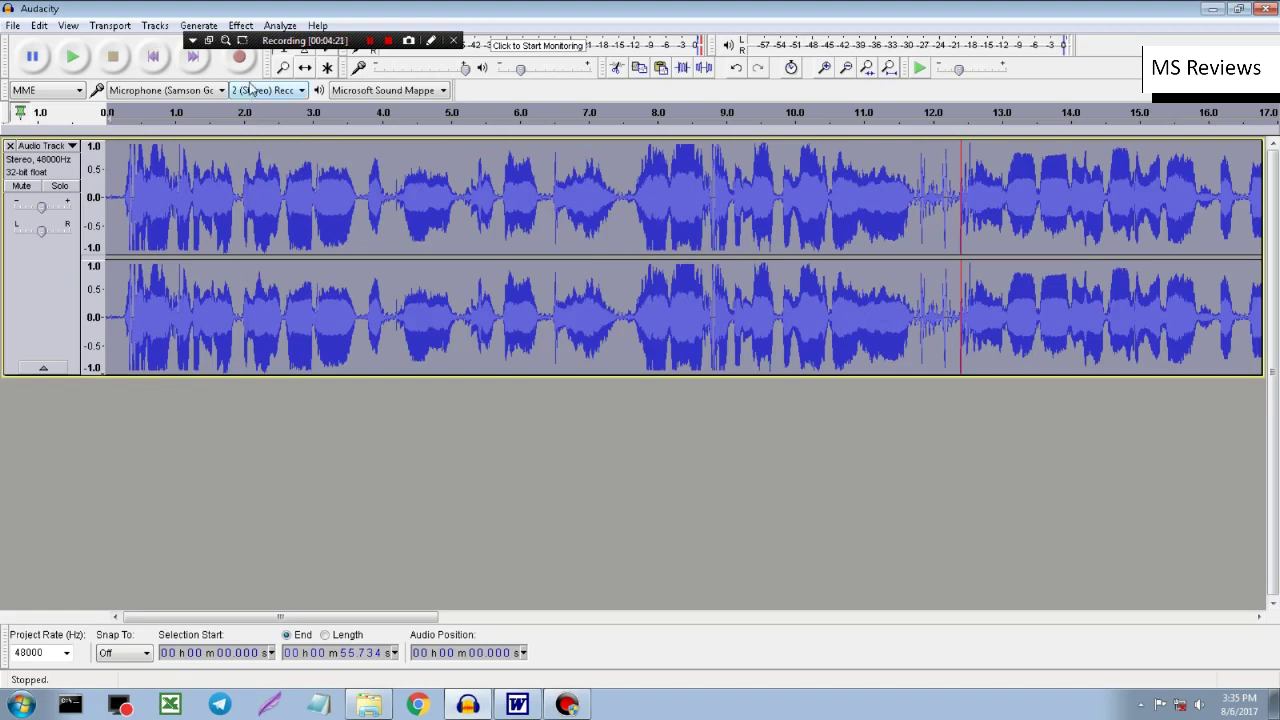
Step: Play back the start of the compressed audio and undo the Compressor effect
{"action": "left_click", "coordinate": [73, 60]}
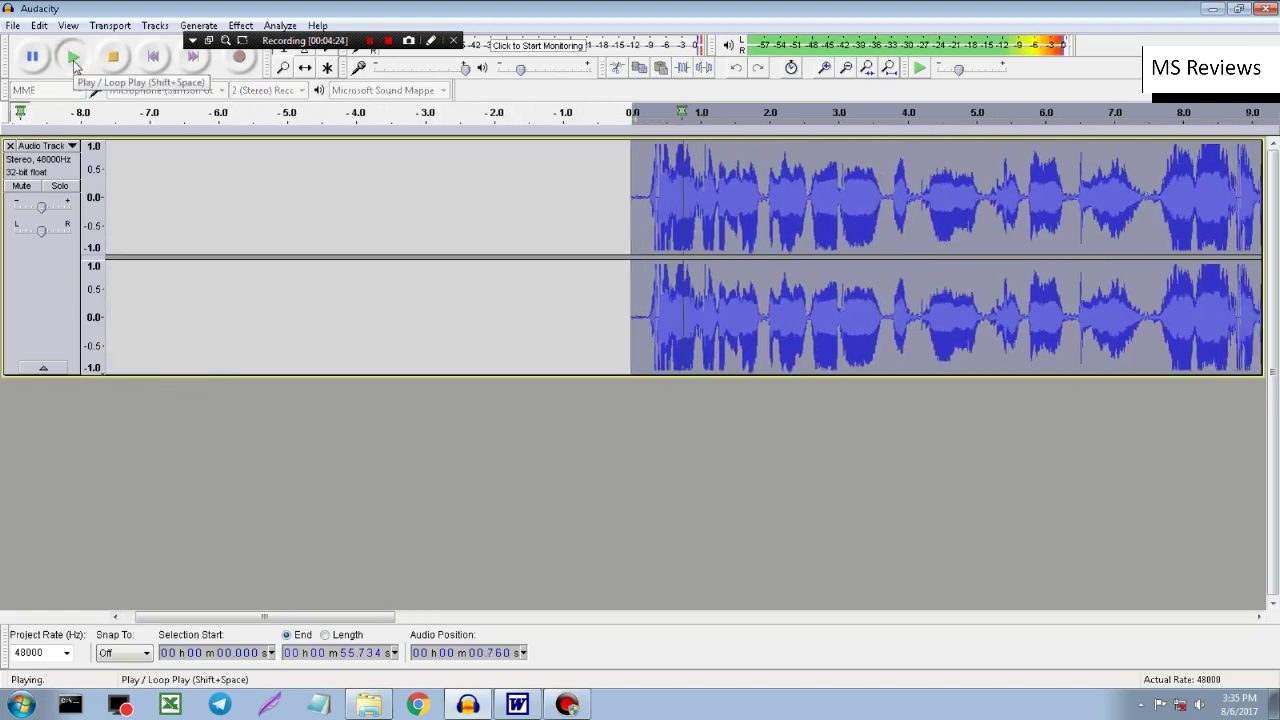
{"action": "left_click", "coordinate": [118, 62]}
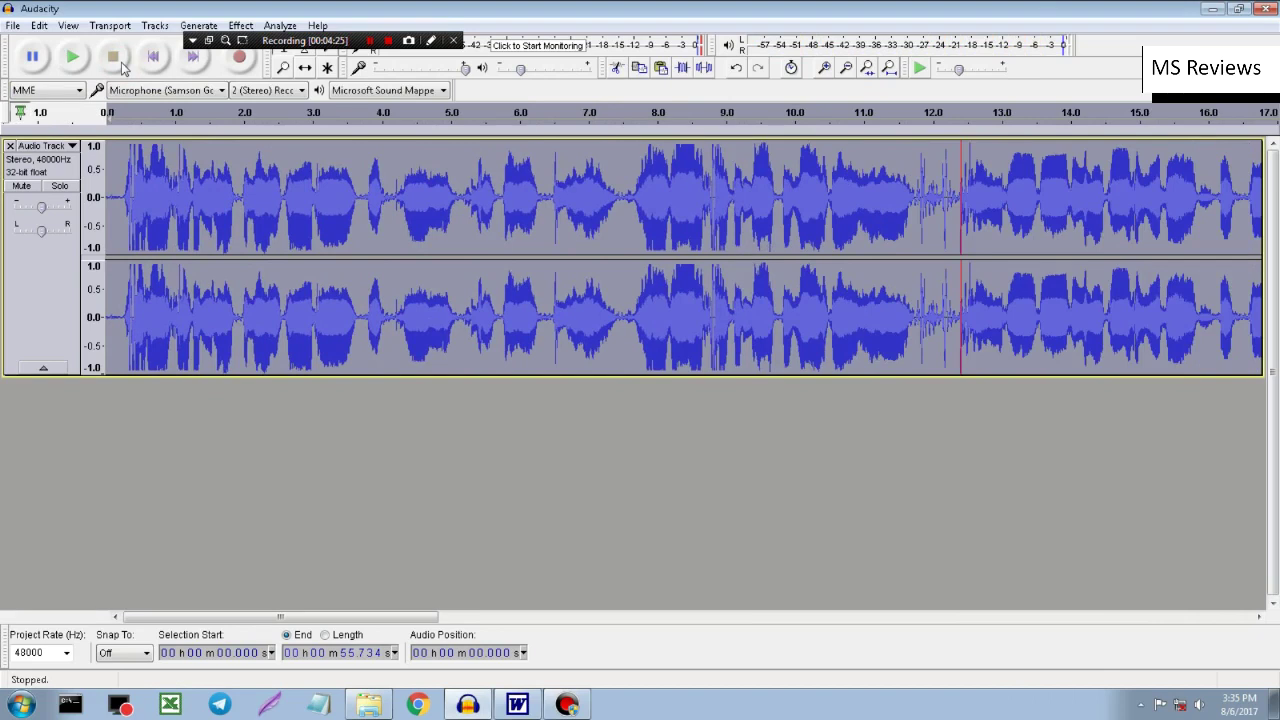
{"action": "left_click", "coordinate": [73, 58]}
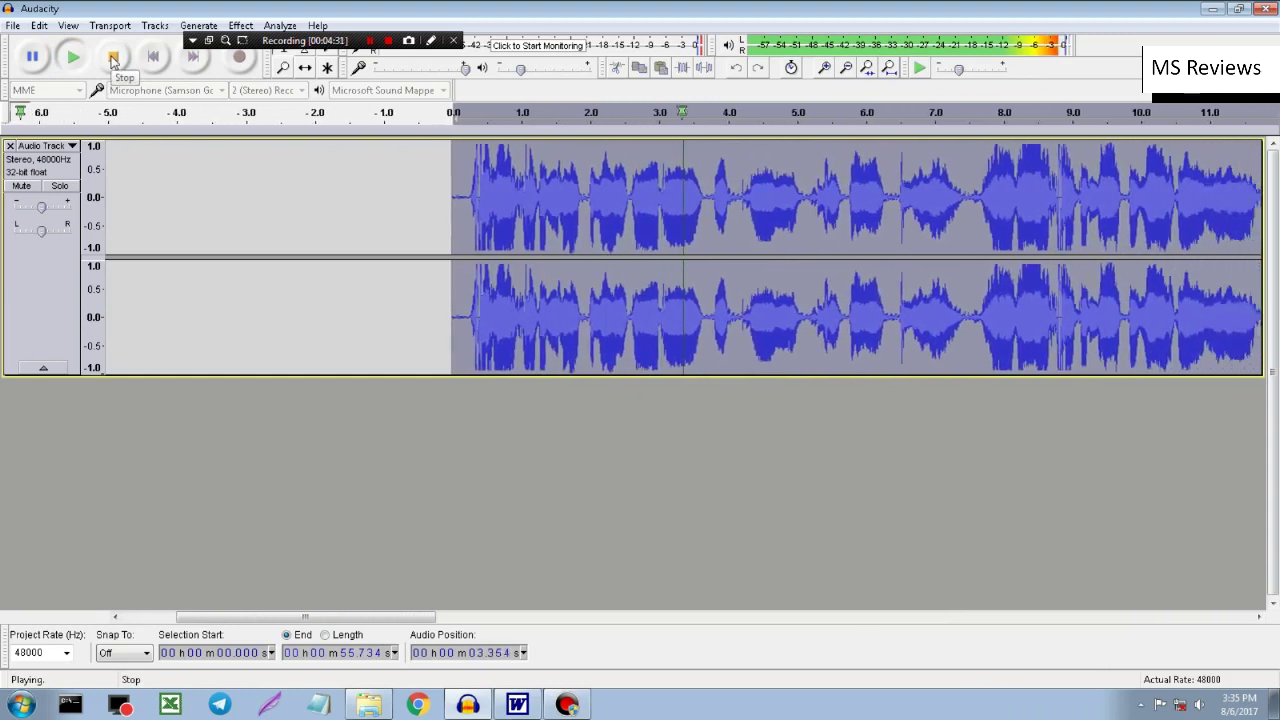
{"action": "left_click", "coordinate": [113, 60]}
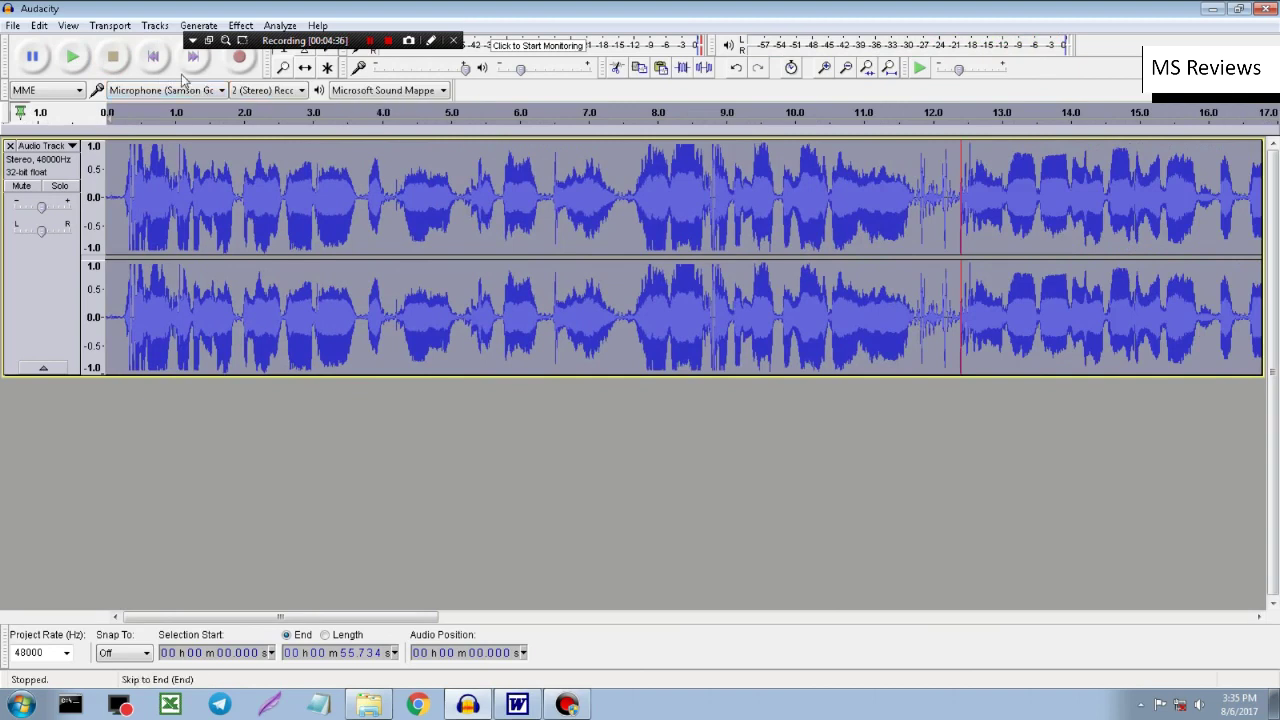
{"action": "left_click", "coordinate": [238, 26]}
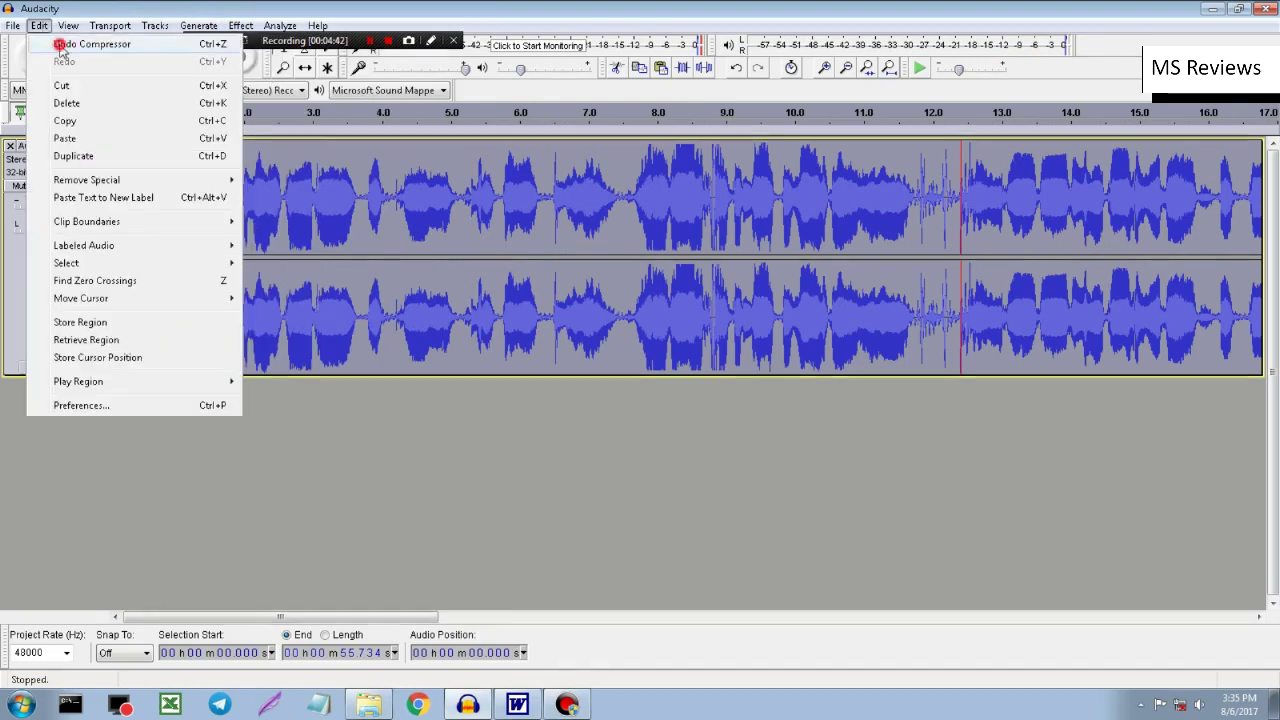
{"action": "left_click", "coordinate": [50, 45]}
Step: Apply the Compressor effect to the whole track with a -20 dB threshold and a 6:1 ratio
{"action": "left_click", "coordinate": [245, 27]}
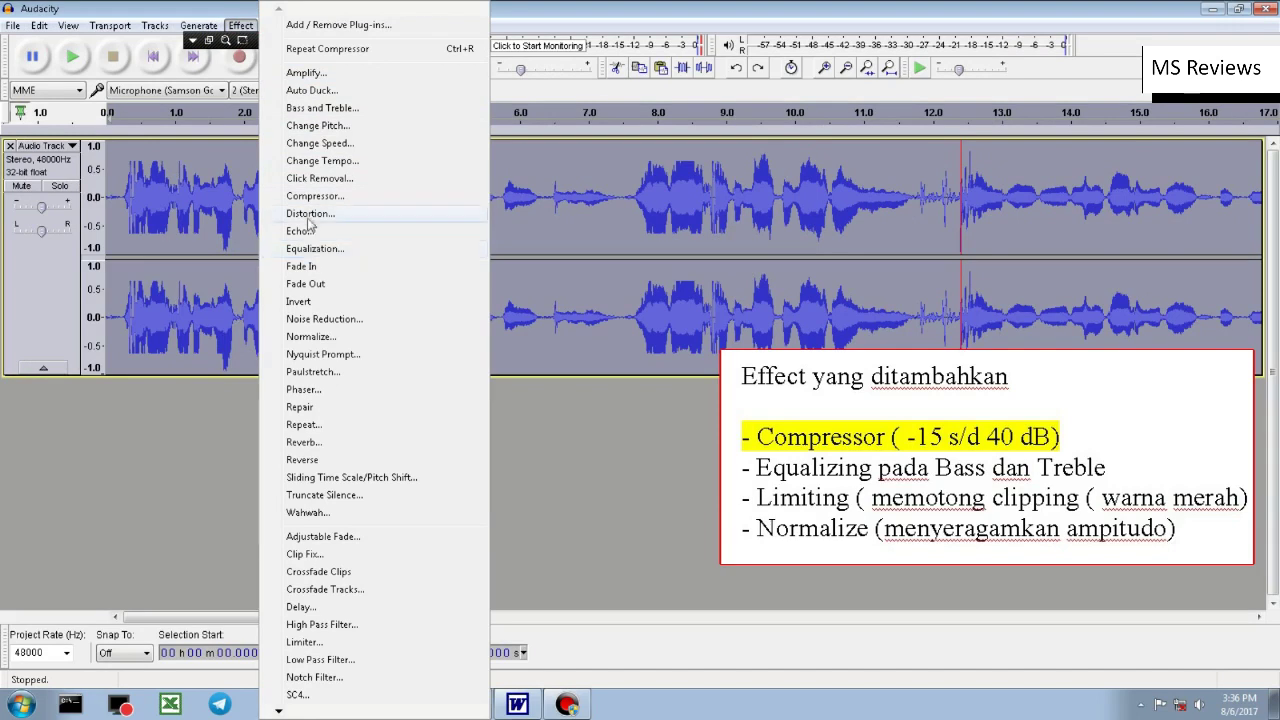
{"action": "left_click", "coordinate": [308, 196]}
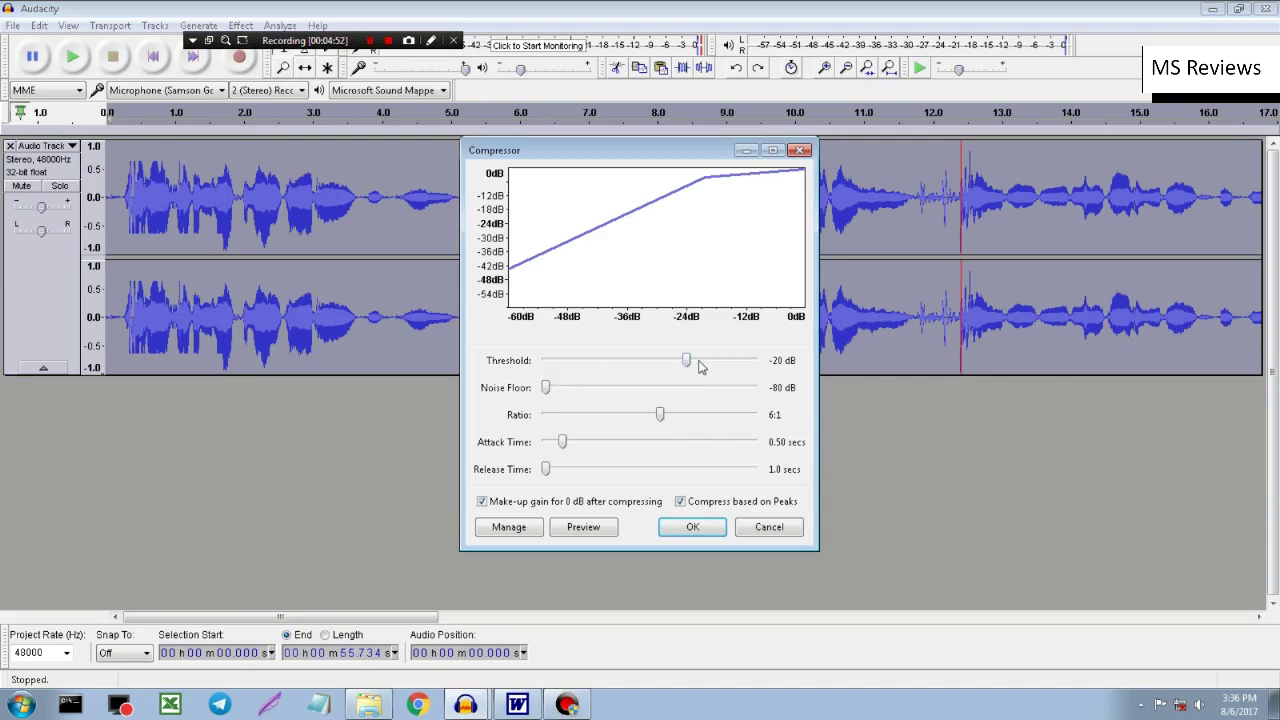
{"action": "mouse_move", "coordinate": [686, 360]}
{"action": "left_mouse_down"}
{"action": "mouse_move", "coordinate": [700, 372]}
{"action": "mouse_move", "coordinate": [688, 374]}
{"action": "left_mouse_up"}
{"action": "left_click", "coordinate": [690, 527]}
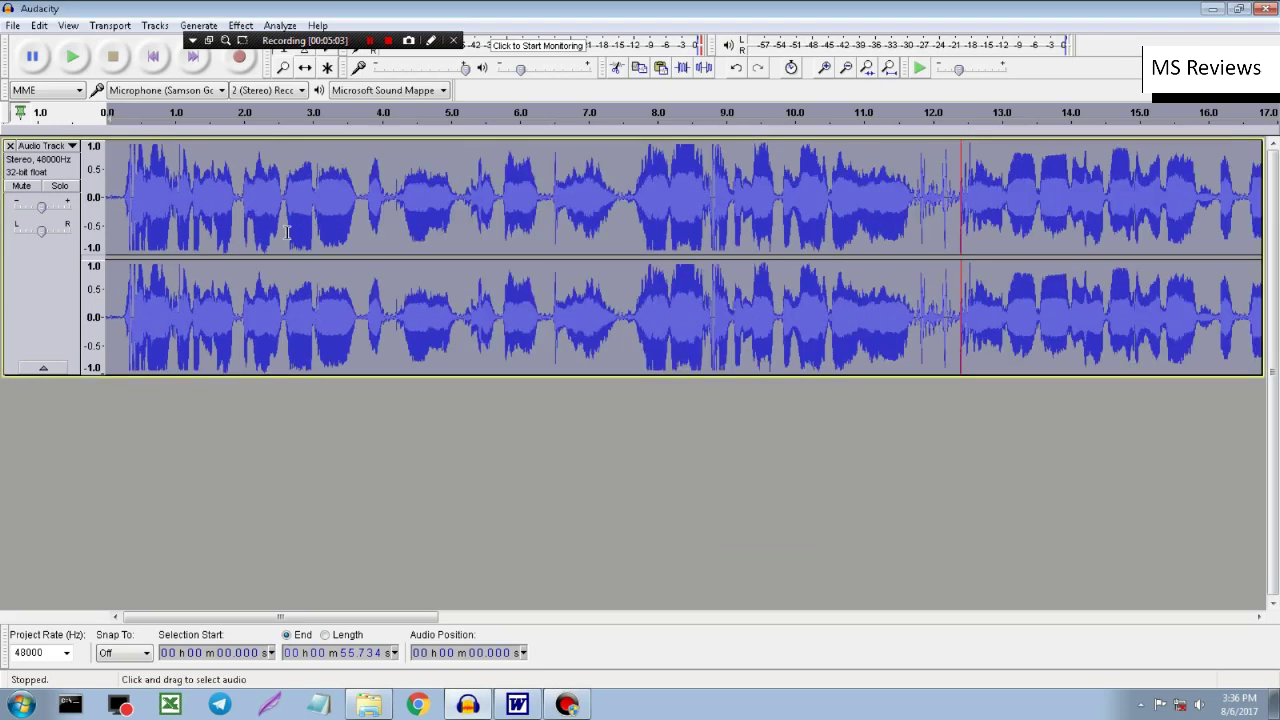
Step: Apply Equalization to the whole track using the Bass Boost curve
{"action": "left_click", "coordinate": [241, 25]}
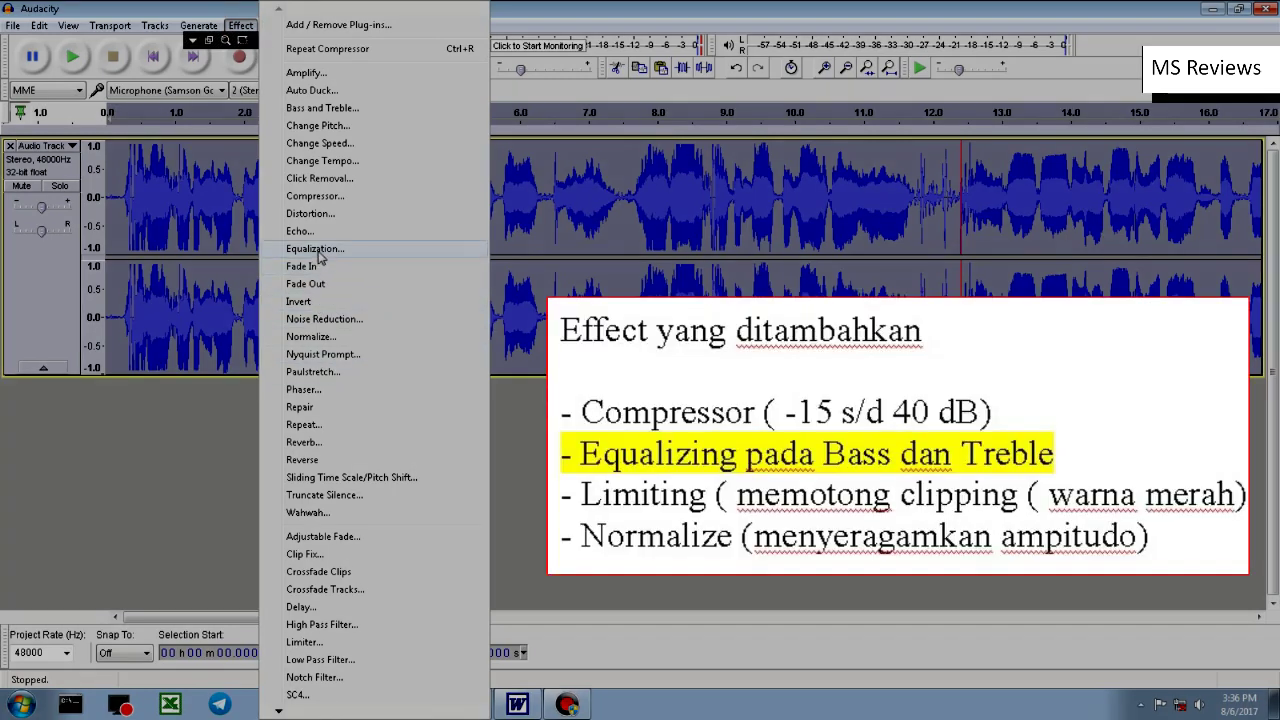
{"action": "left_click", "coordinate": [316, 249]}
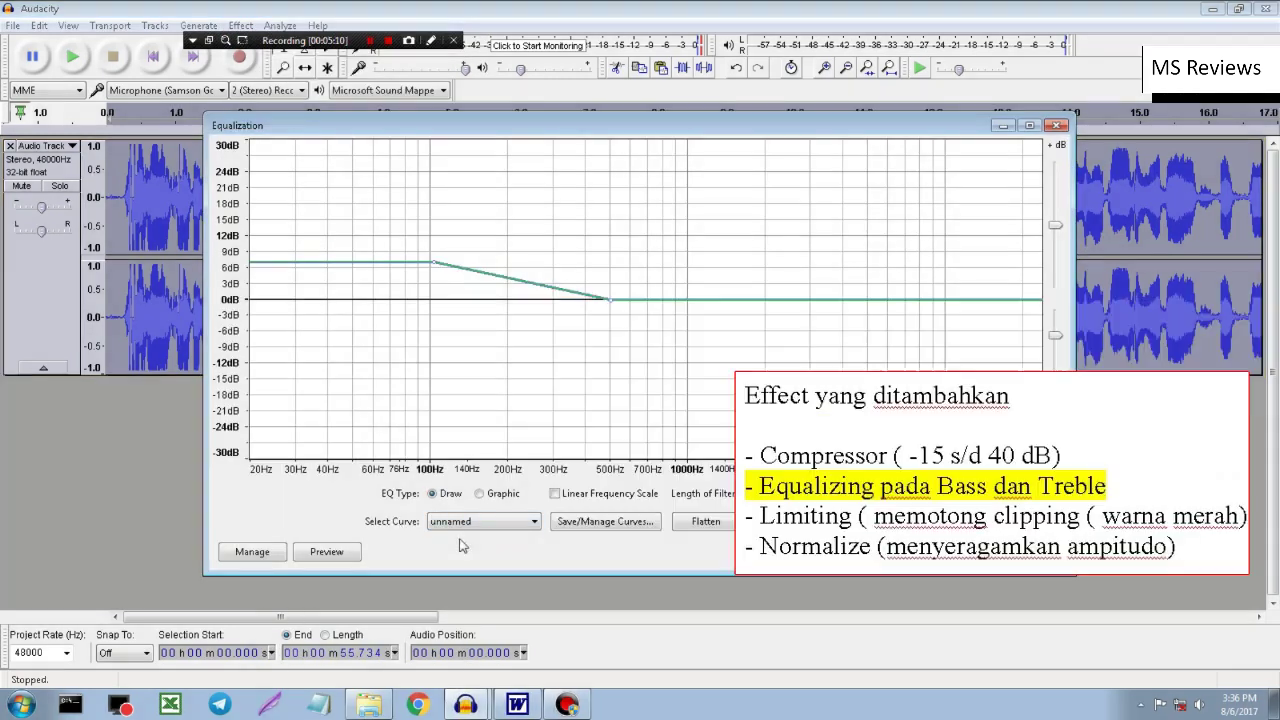
{"action": "left_click", "coordinate": [470, 521]}
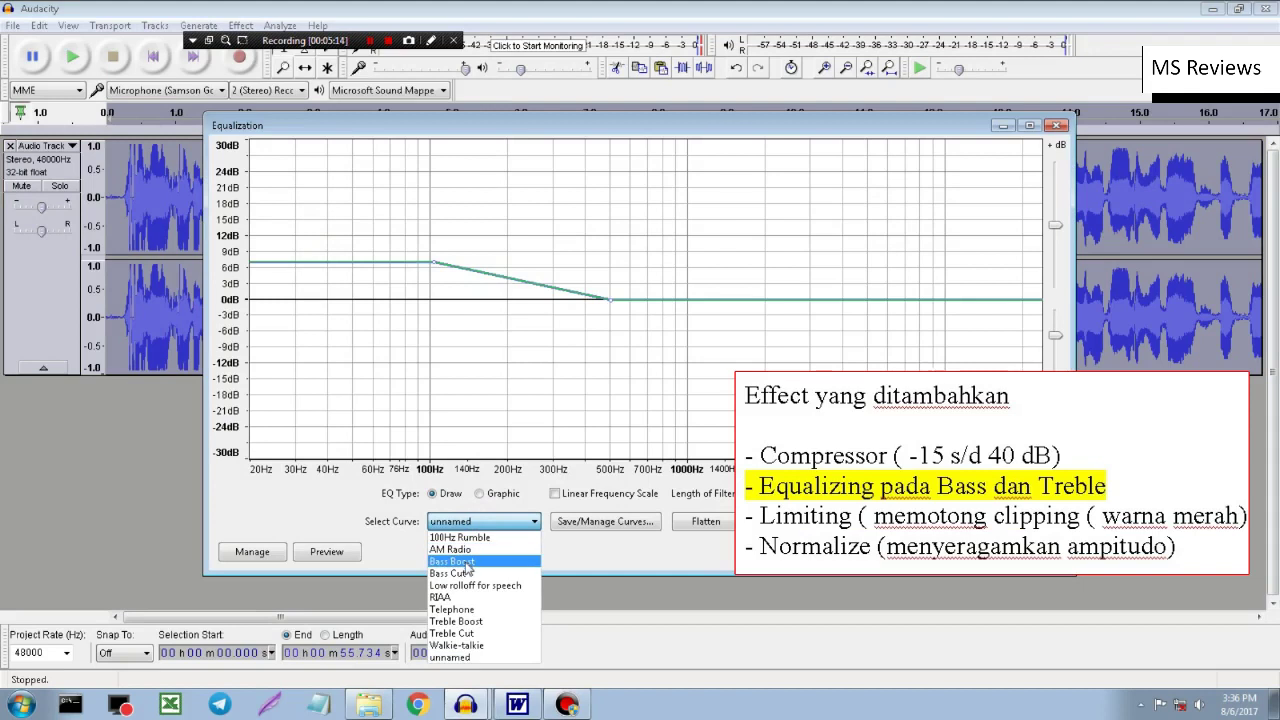
{"action": "left_click", "coordinate": [465, 565]}
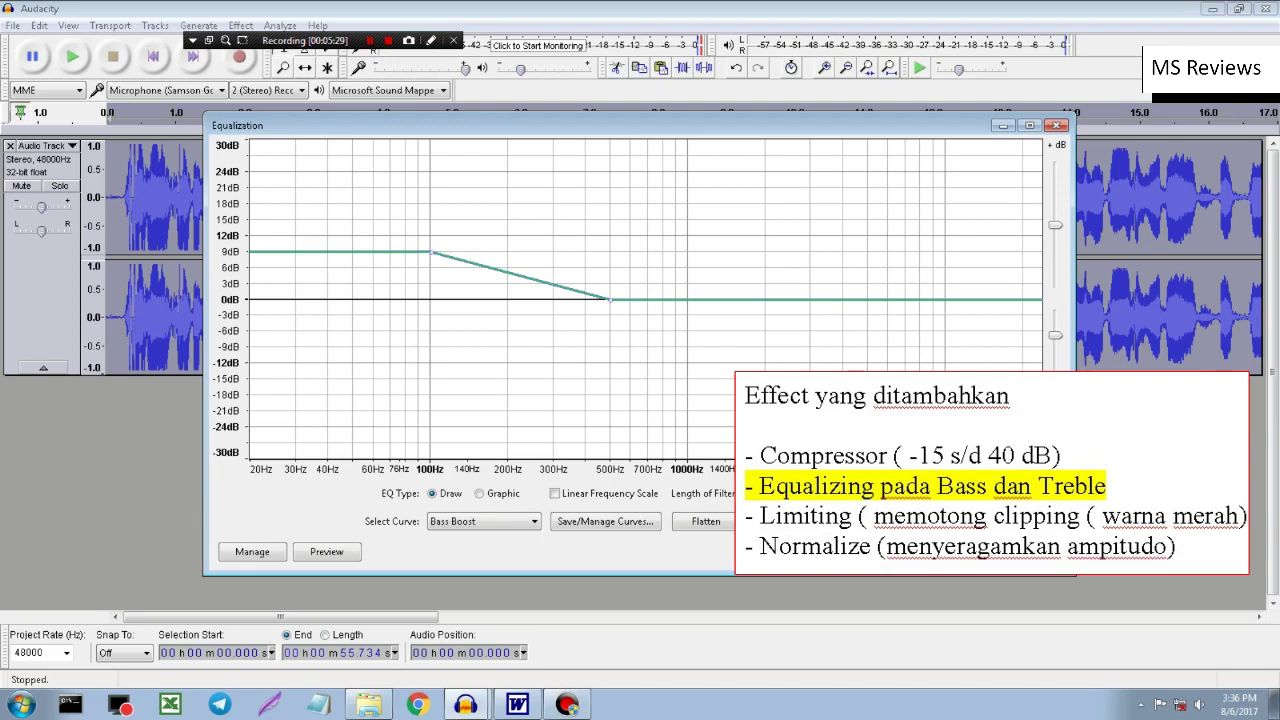
{"action": "key", "text": "Return"}
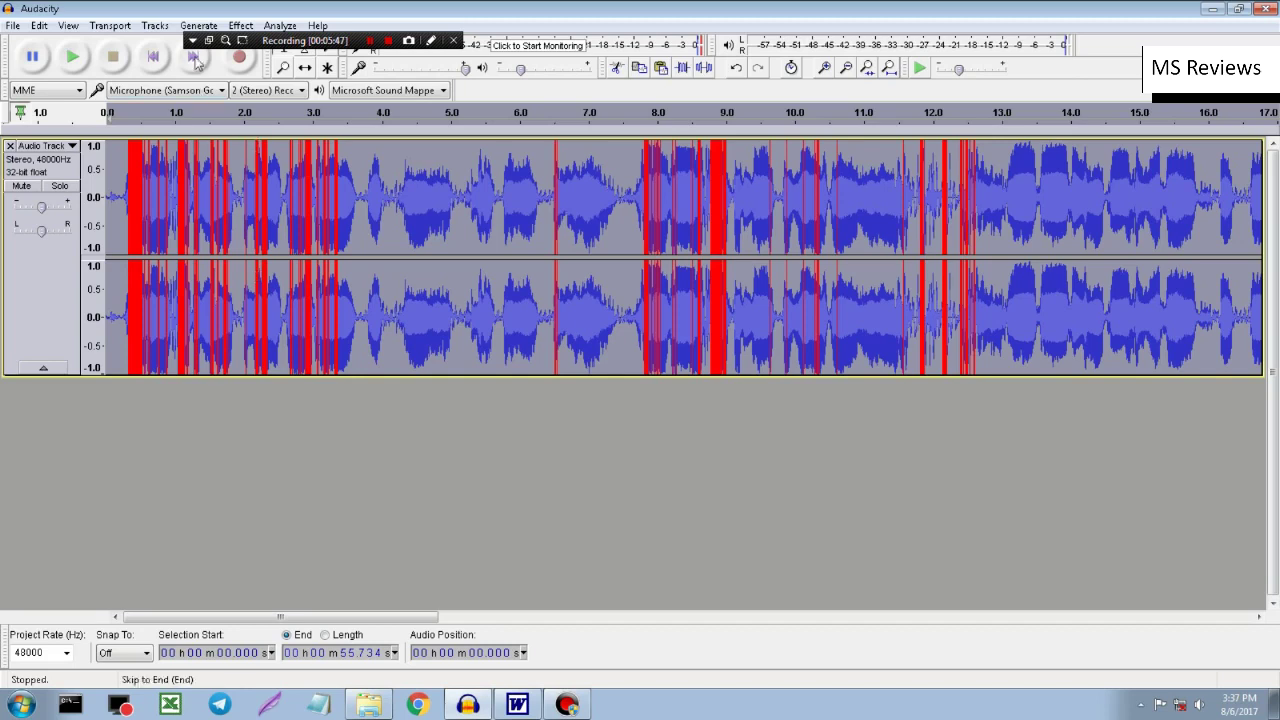
Step: Apply Equalization with the Treble Boost curve to the whole track and listen briefly to the equalized audio
{"action": "left_click", "coordinate": [241, 26]}
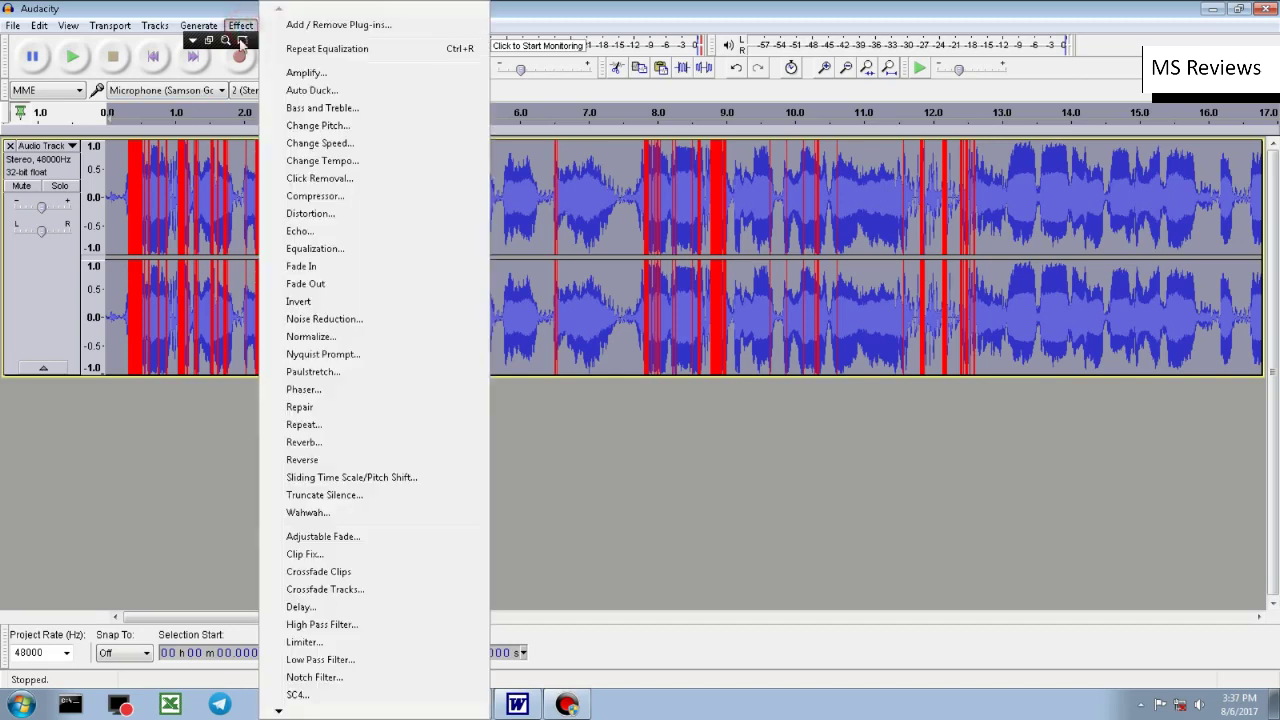
{"action": "left_click", "coordinate": [306, 248]}
{"action": "left_click", "coordinate": [501, 522]}
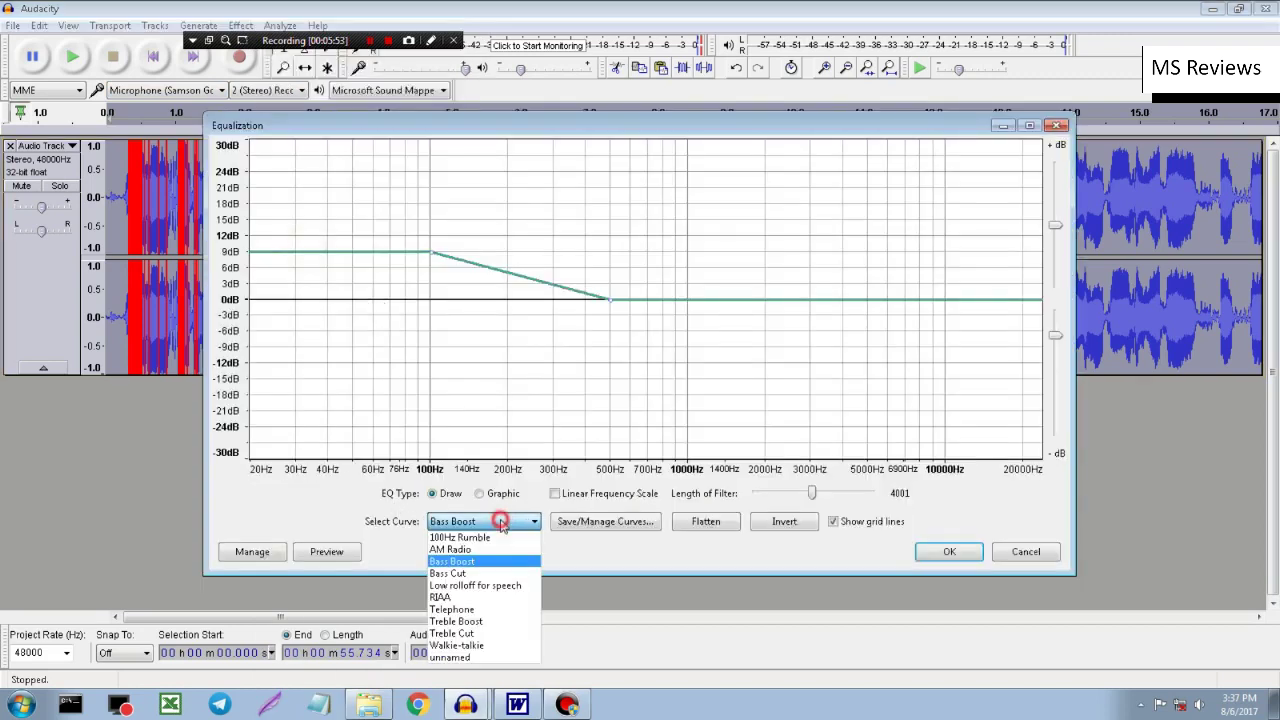
{"action": "left_click", "coordinate": [455, 622]}
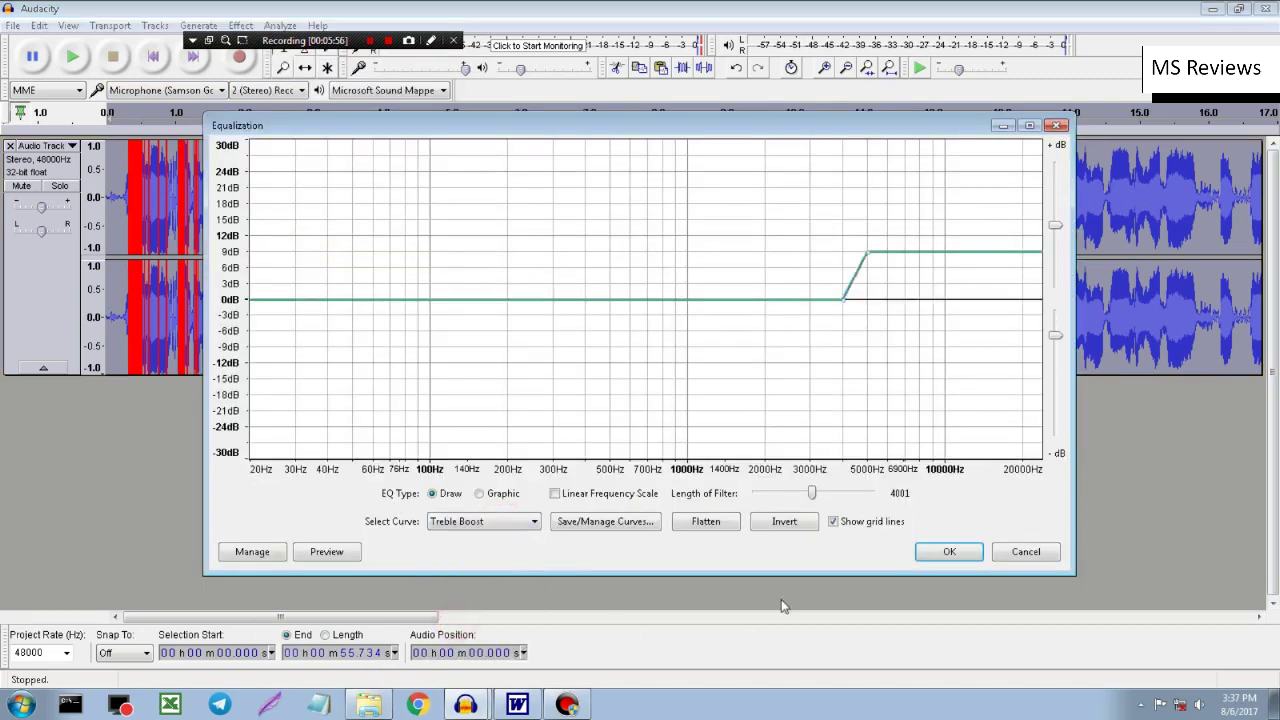
{"action": "left_click", "coordinate": [932, 552]}
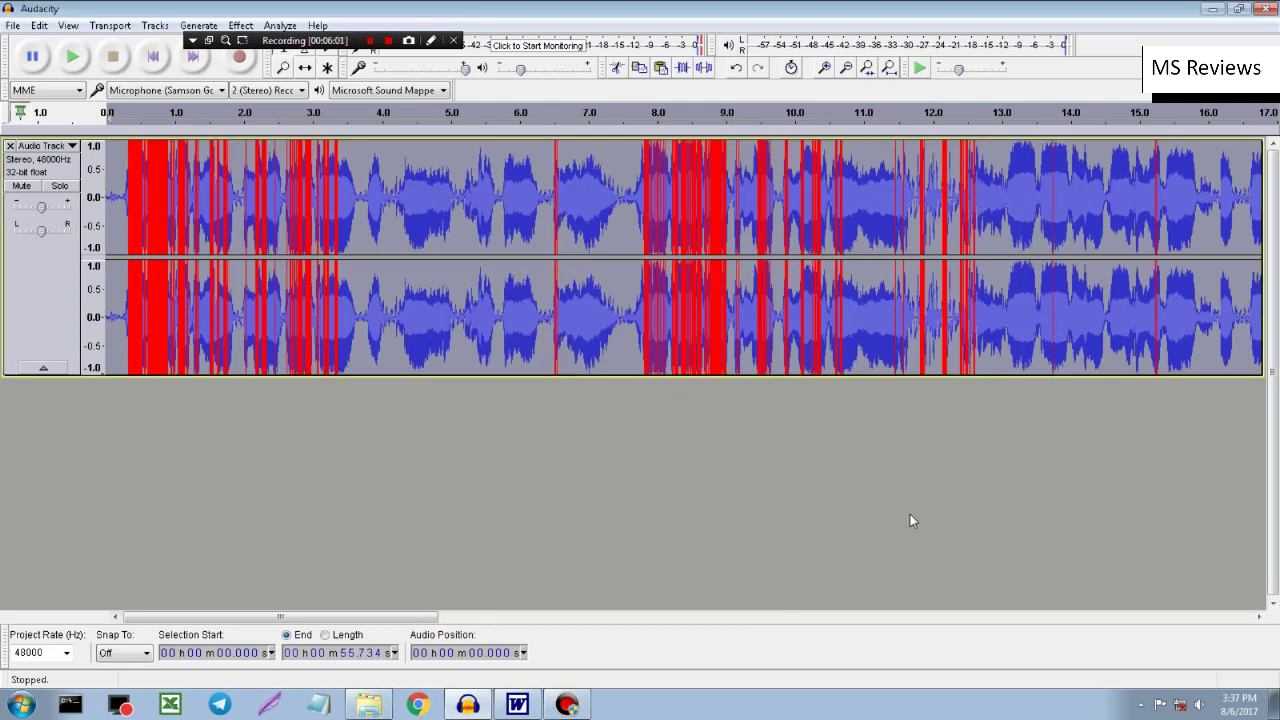
{"action": "left_click", "coordinate": [73, 58]}
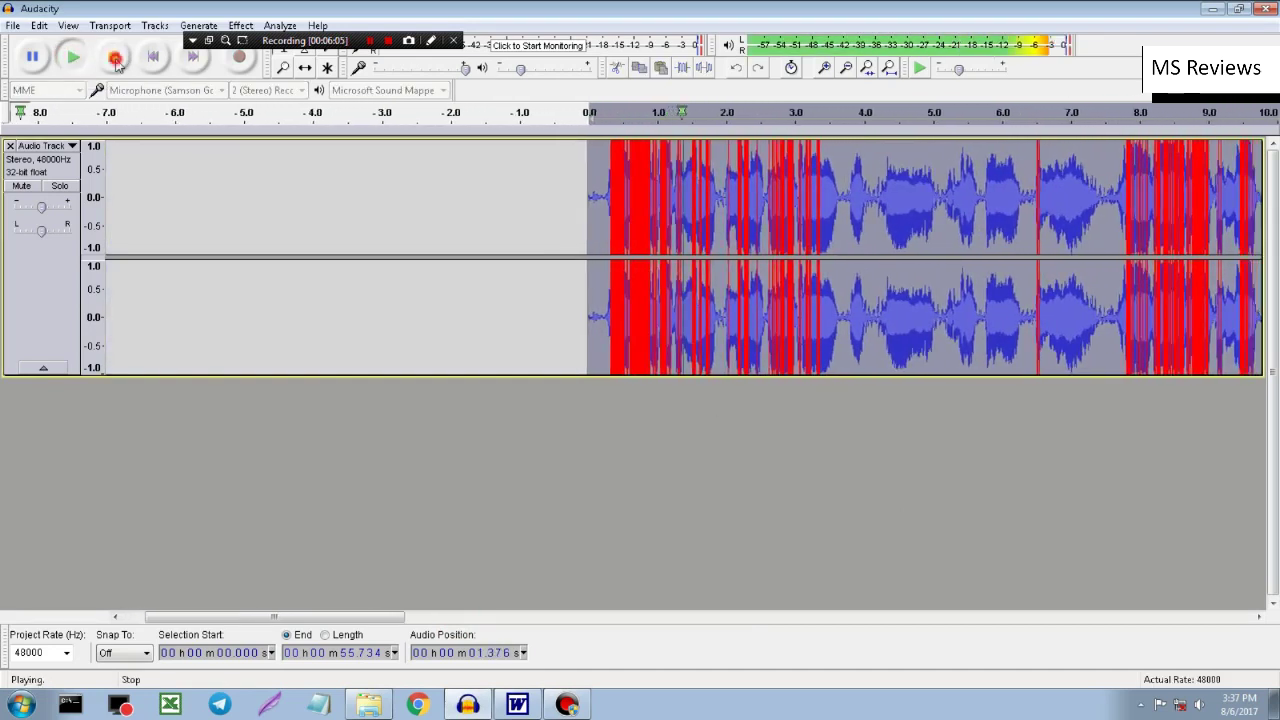
{"action": "left_click", "coordinate": [113, 57]}
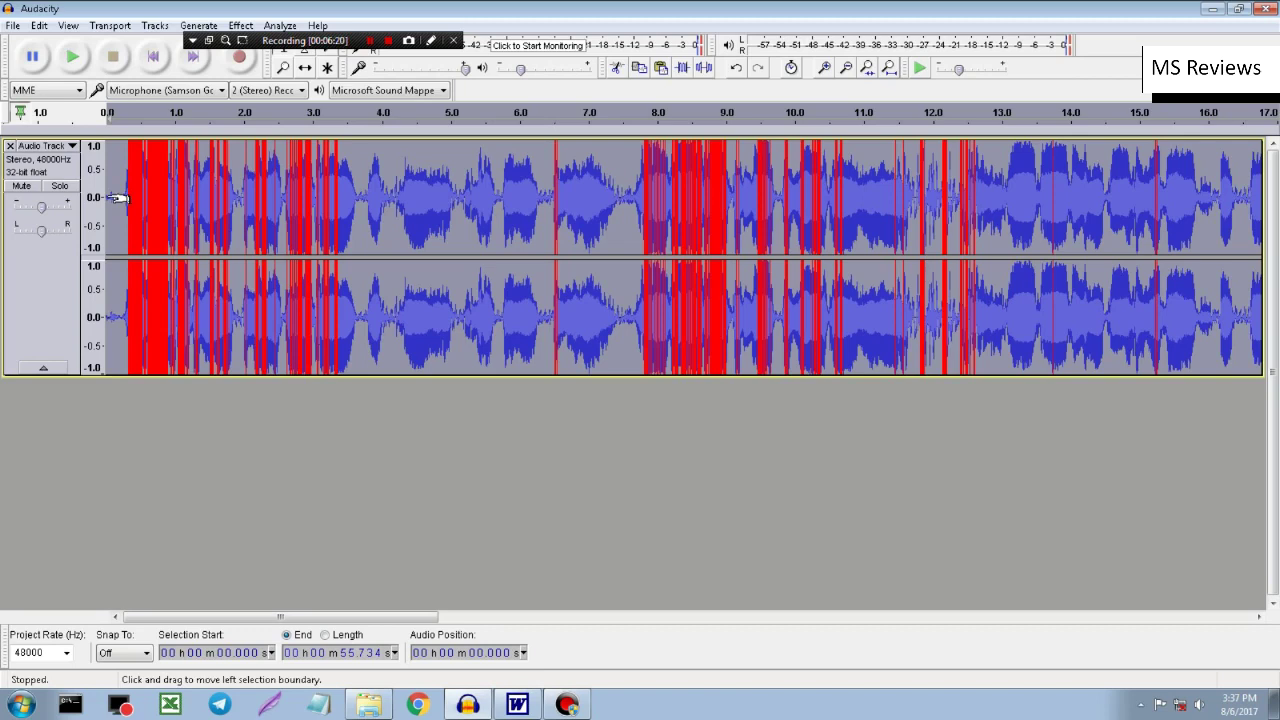
Step: Apply the Limiter effect to the whole track as a Hard Limit at about -4 dB with a 10 ms hold
{"action": "left_click", "coordinate": [240, 25]}
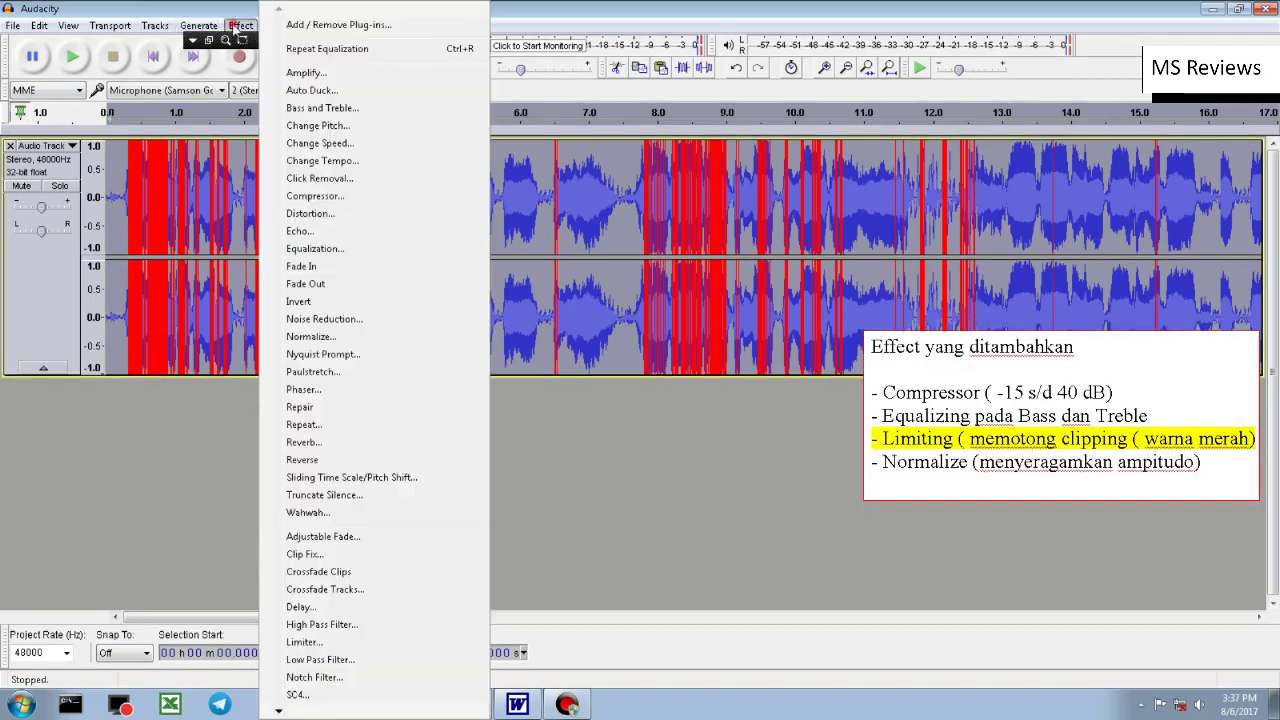
{"action": "left_click", "coordinate": [302, 642]}
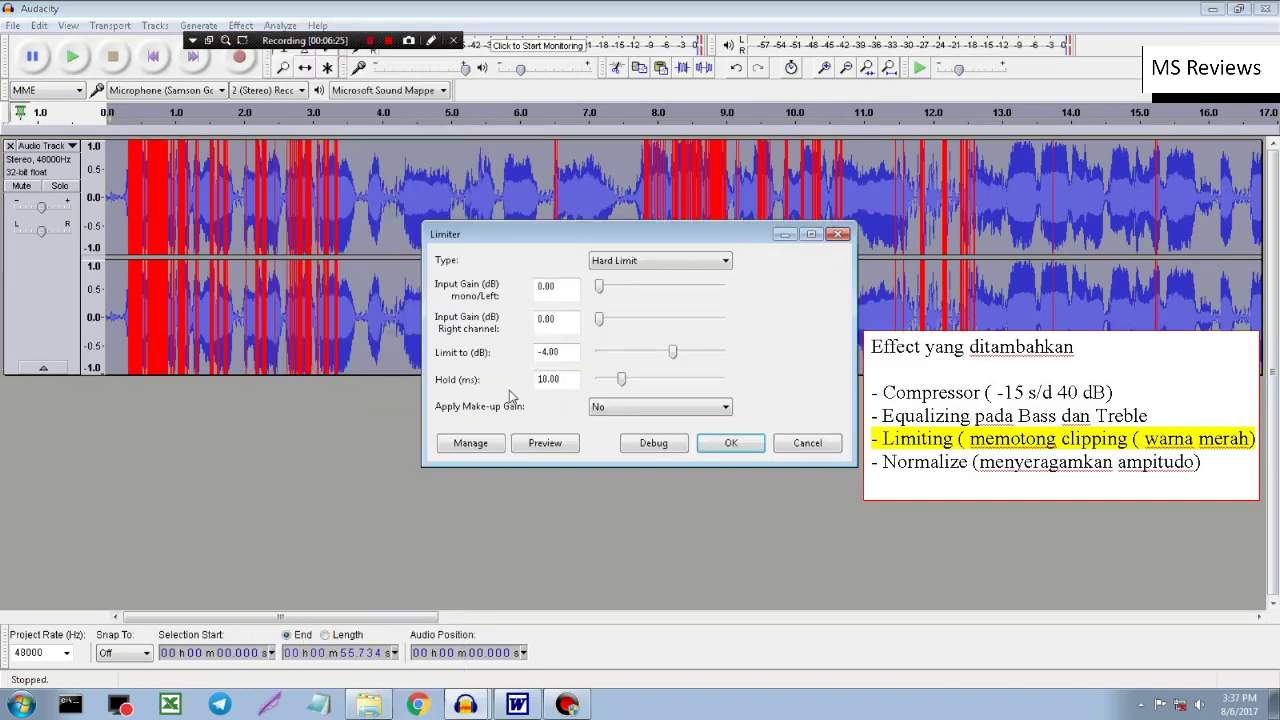
{"action": "left_click", "coordinate": [598, 288]}
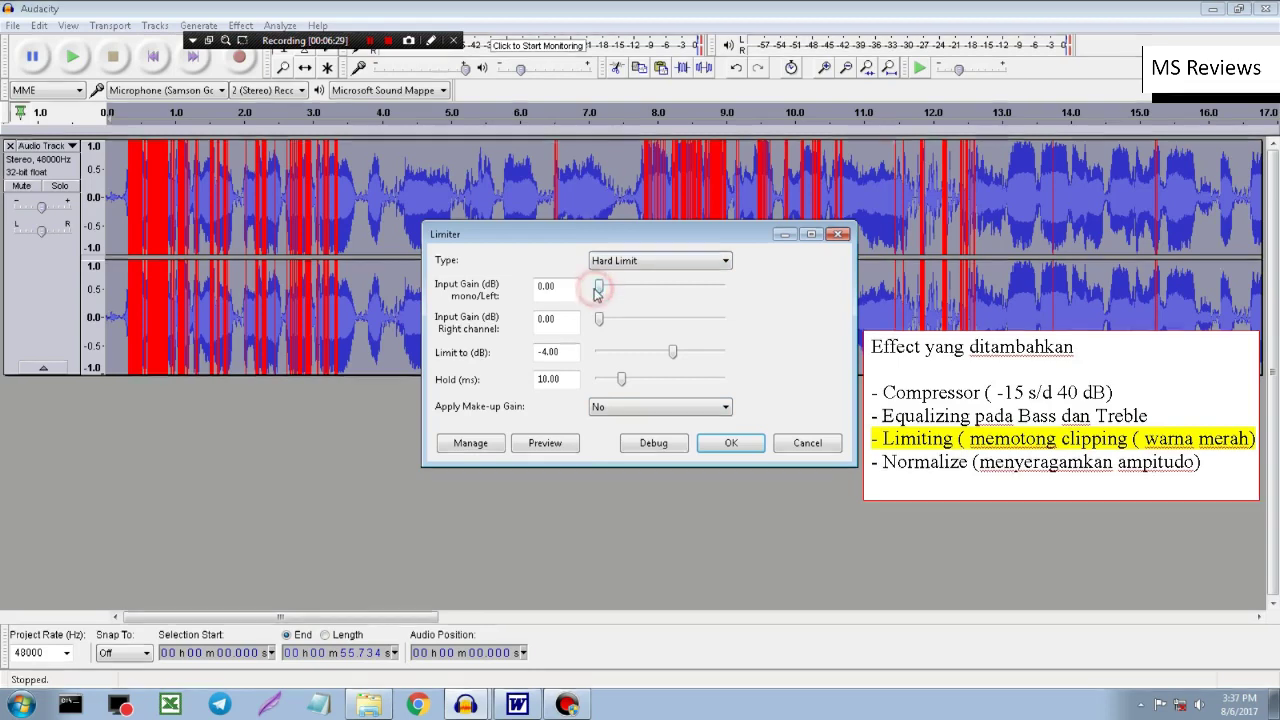
{"action": "left_click", "coordinate": [566, 352]}
{"action": "left_click", "coordinate": [565, 352]}
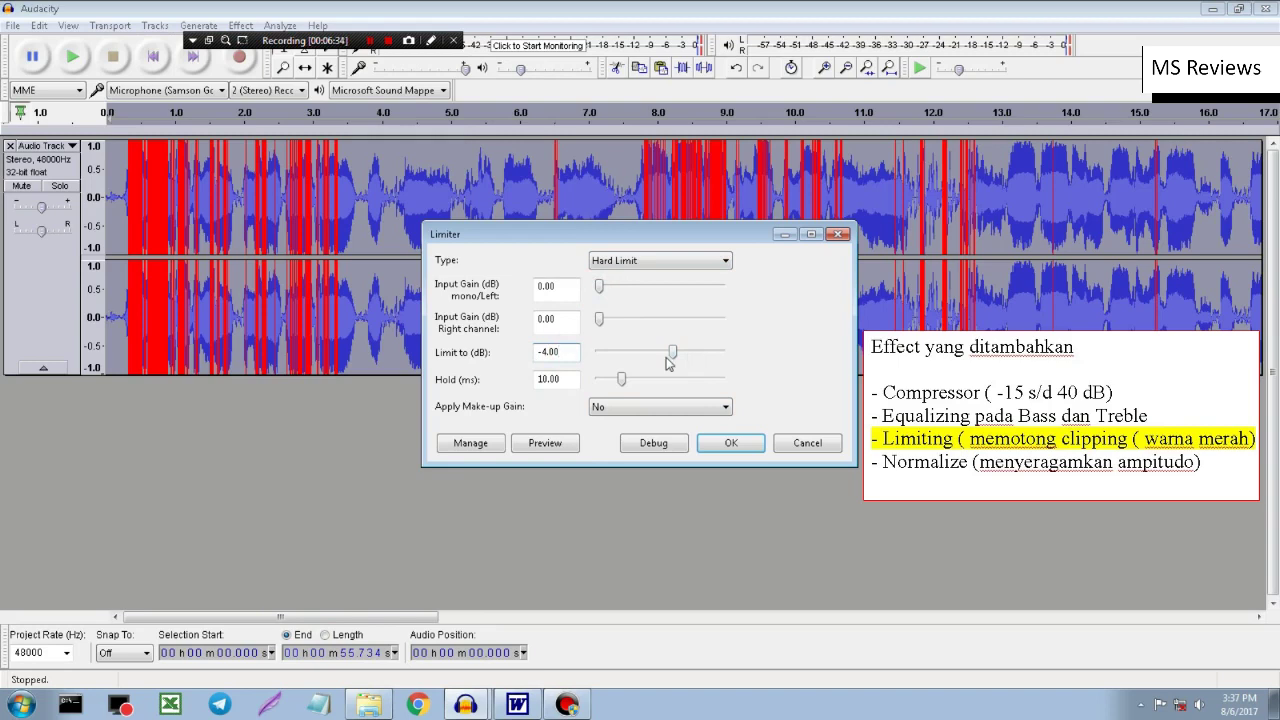
{"action": "mouse_move", "coordinate": [674, 353]}
{"action": "left_mouse_down"}
{"action": "mouse_move", "coordinate": [652, 358]}
{"action": "mouse_move", "coordinate": [667, 358]}
{"action": "left_mouse_up"}
{"action": "mouse_move", "coordinate": [667, 358]}
{"action": "left_mouse_down"}
{"action": "mouse_move", "coordinate": [648, 351]}
{"action": "mouse_move", "coordinate": [677, 350]}
{"action": "left_mouse_up"}
{"action": "left_click", "coordinate": [738, 443]}
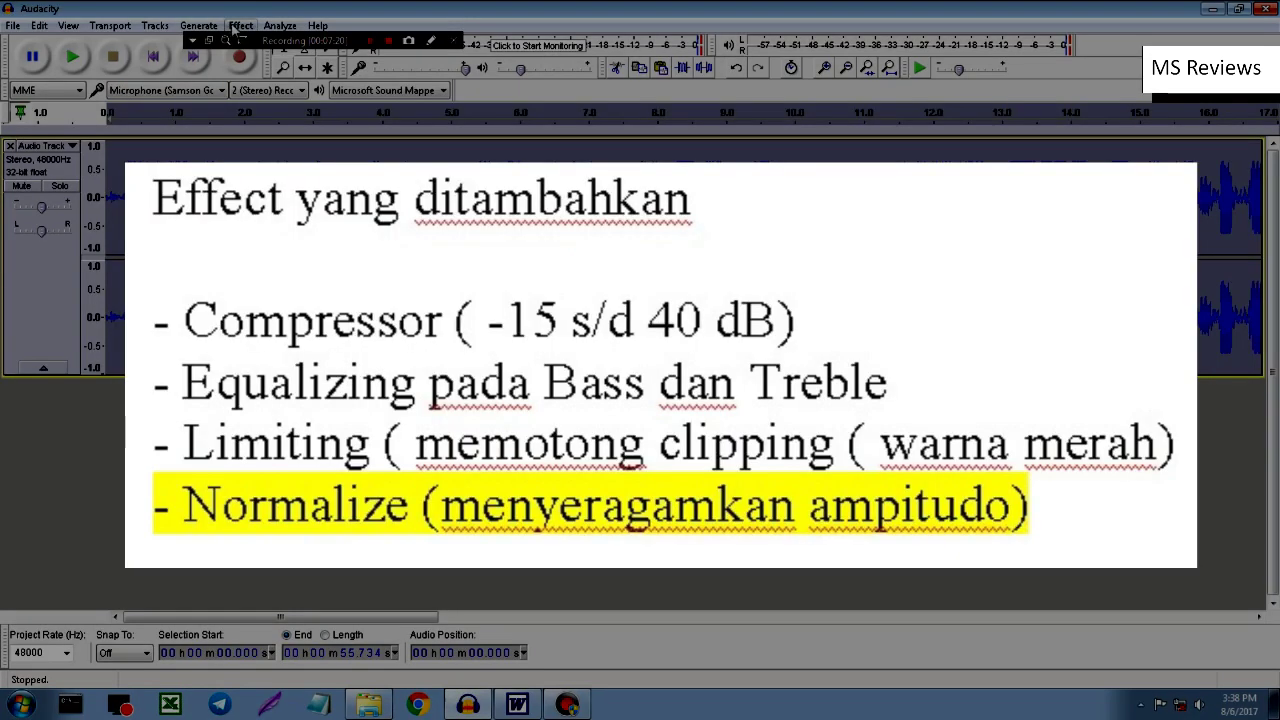
Step: Apply Normalize to the whole track with DC offset removal and maximum amplitude normalization enabled, and listen briefly to the result
{"action": "left_click", "coordinate": [240, 25]}
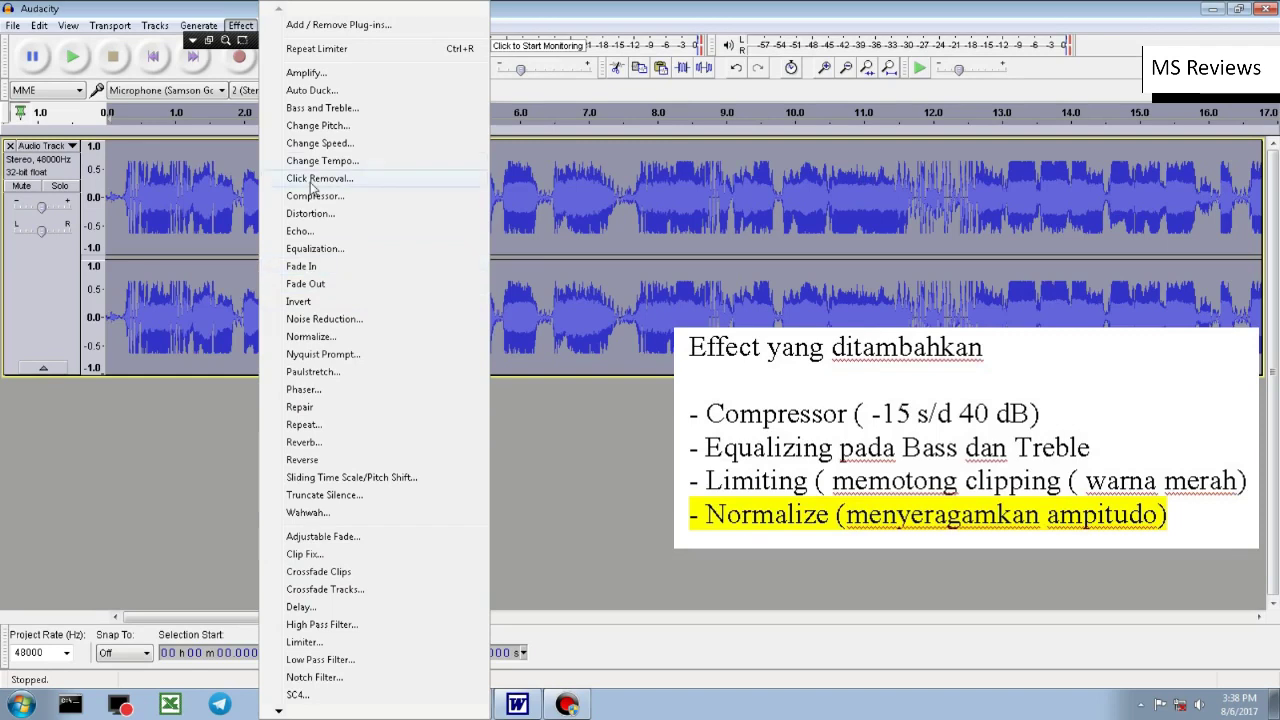
{"action": "left_click", "coordinate": [319, 341]}
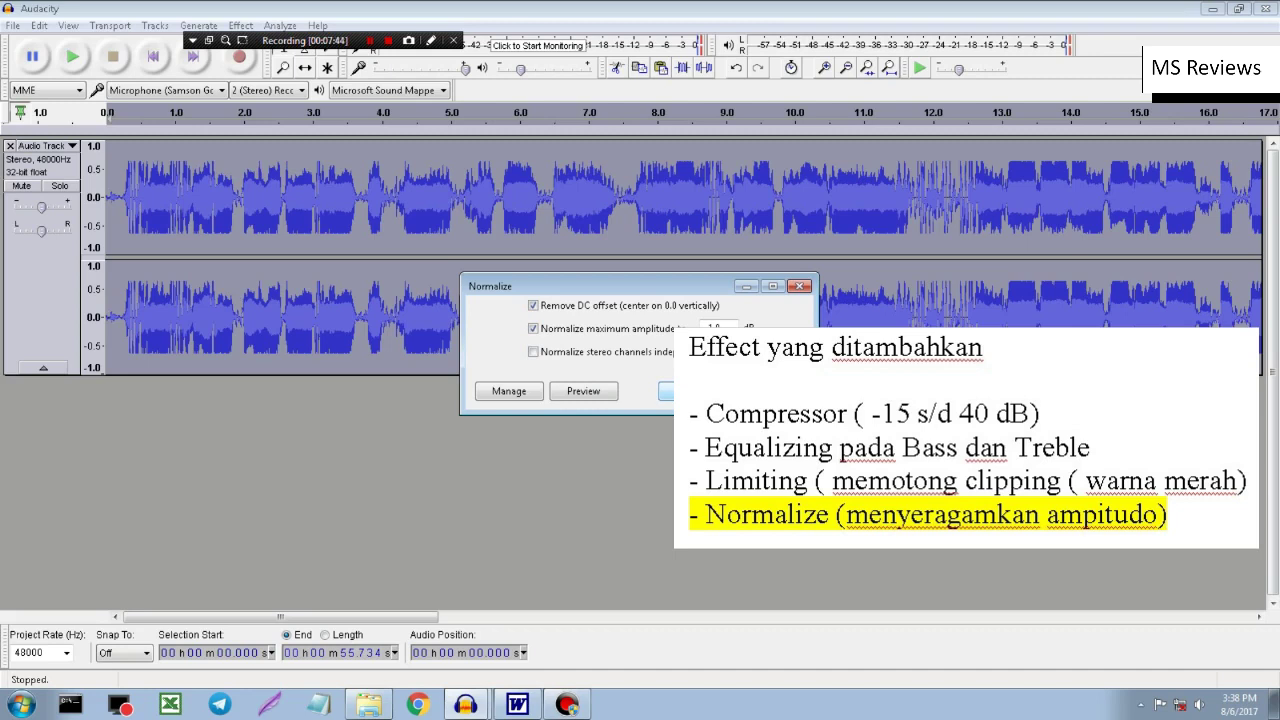
{"action": "key", "text": "Return"}
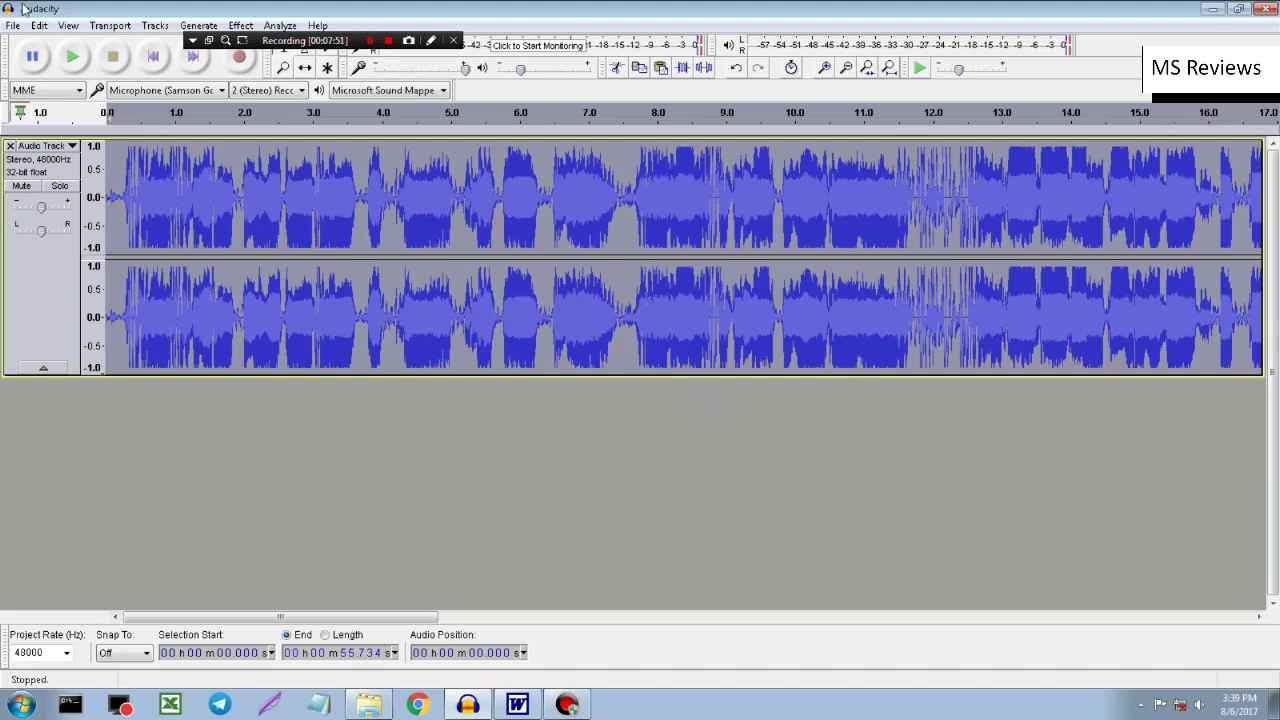
{"action": "left_click", "coordinate": [72, 66]}
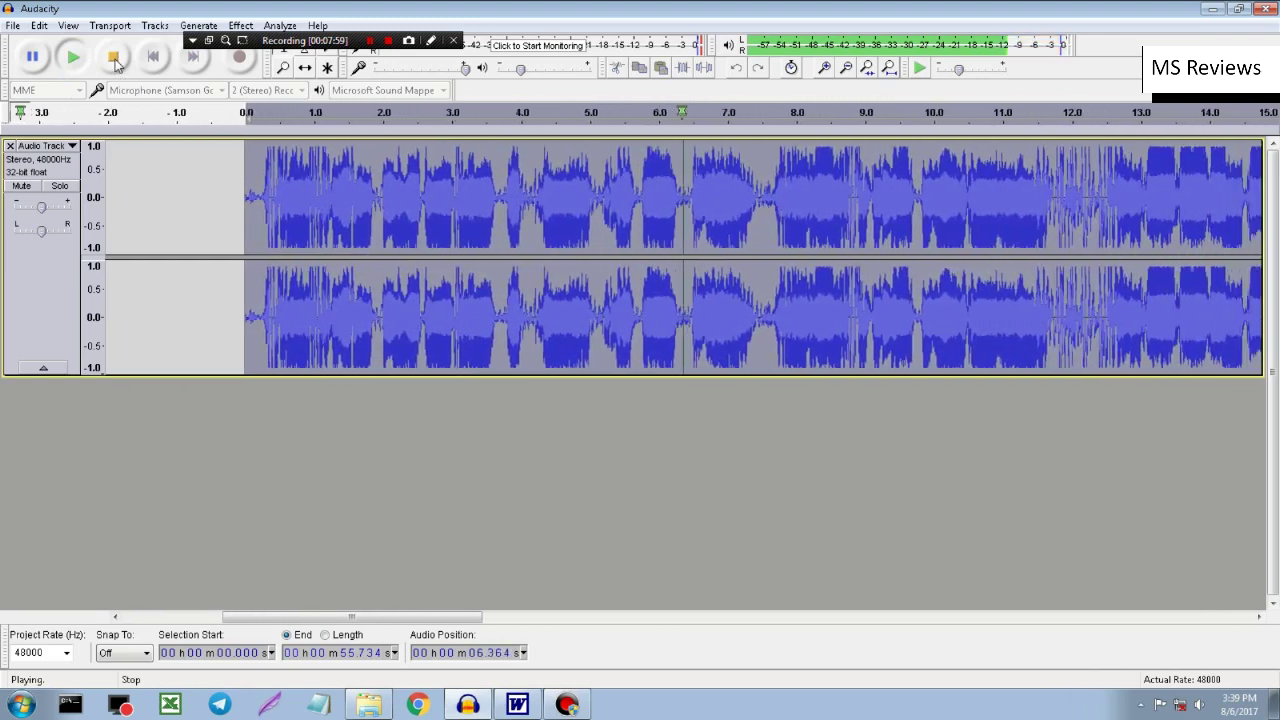
{"action": "left_click", "coordinate": [115, 60]}
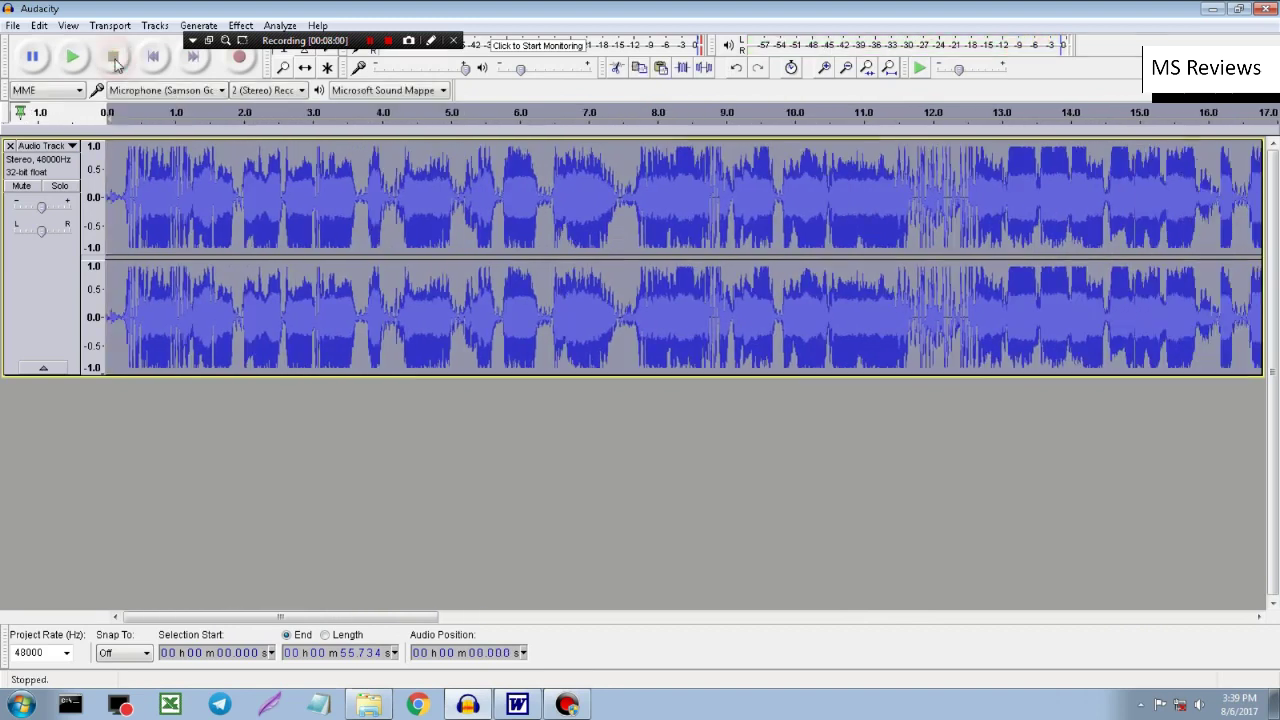
Step: Preview the Reverb effect with a 75% room size and 50% reverberance, and close it without applying
{"action": "left_click", "coordinate": [240, 27]}
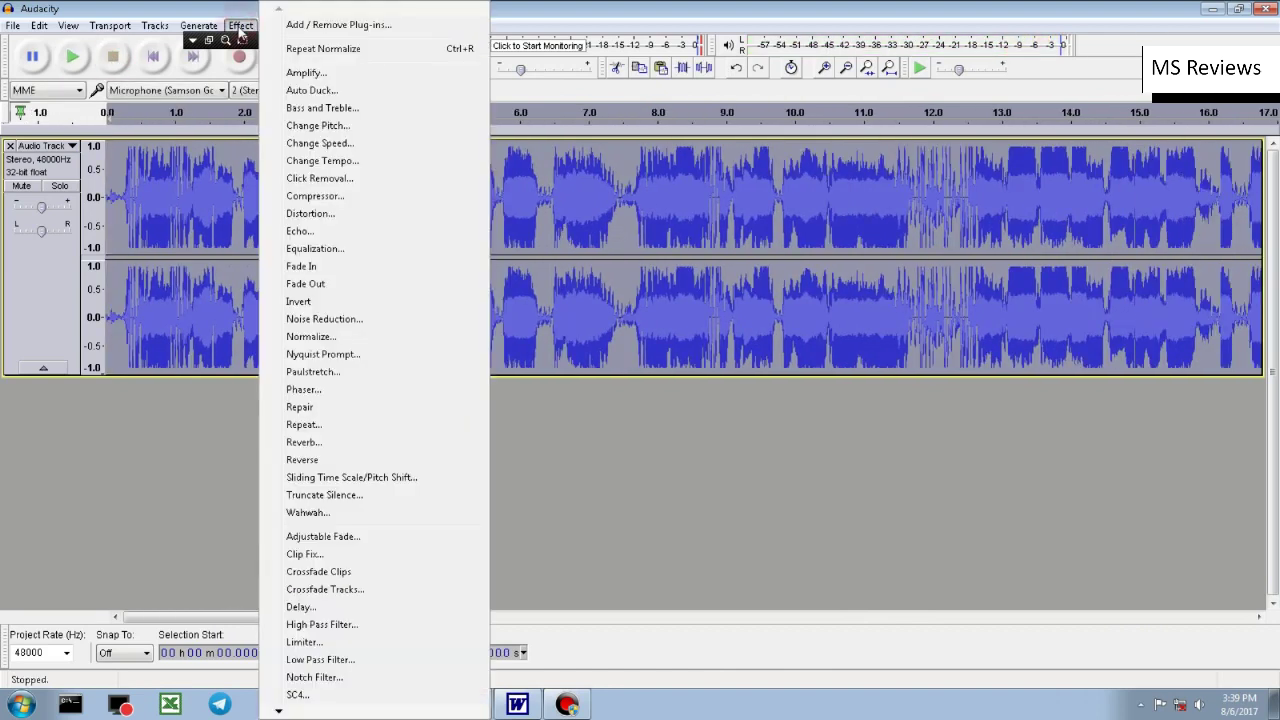
{"action": "left_click", "coordinate": [311, 446]}
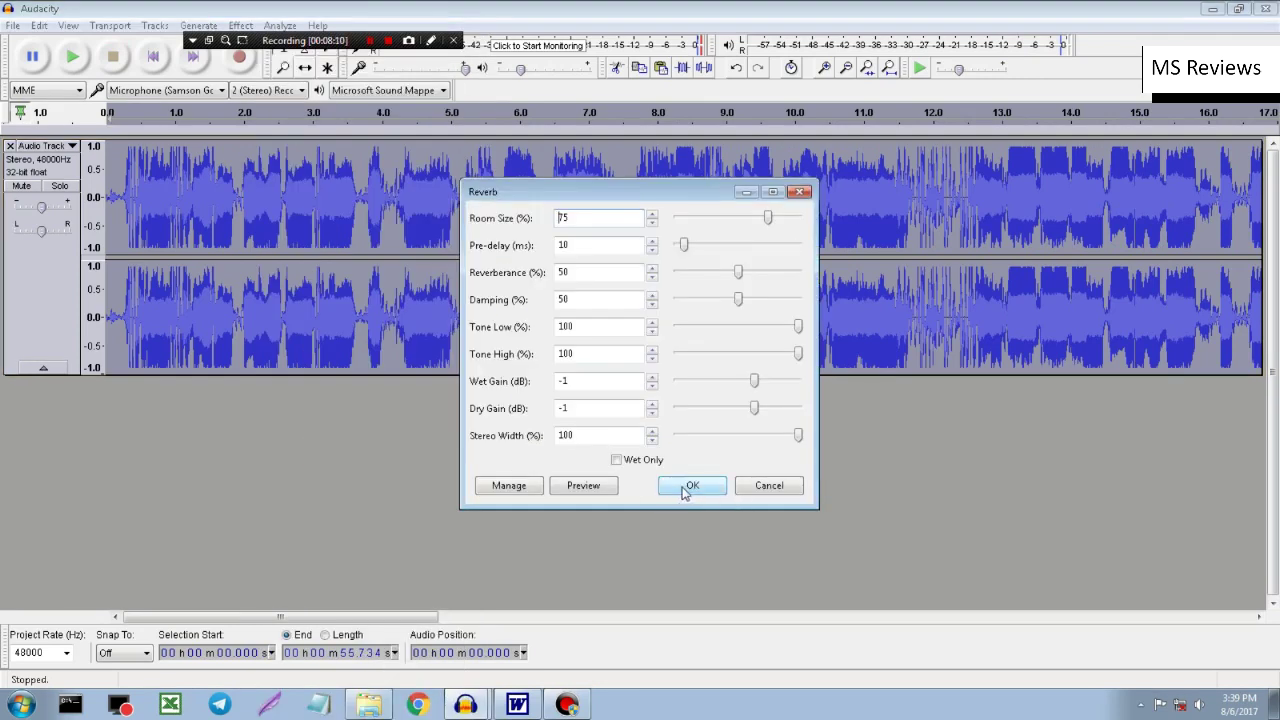
{"action": "left_click", "coordinate": [594, 487]}
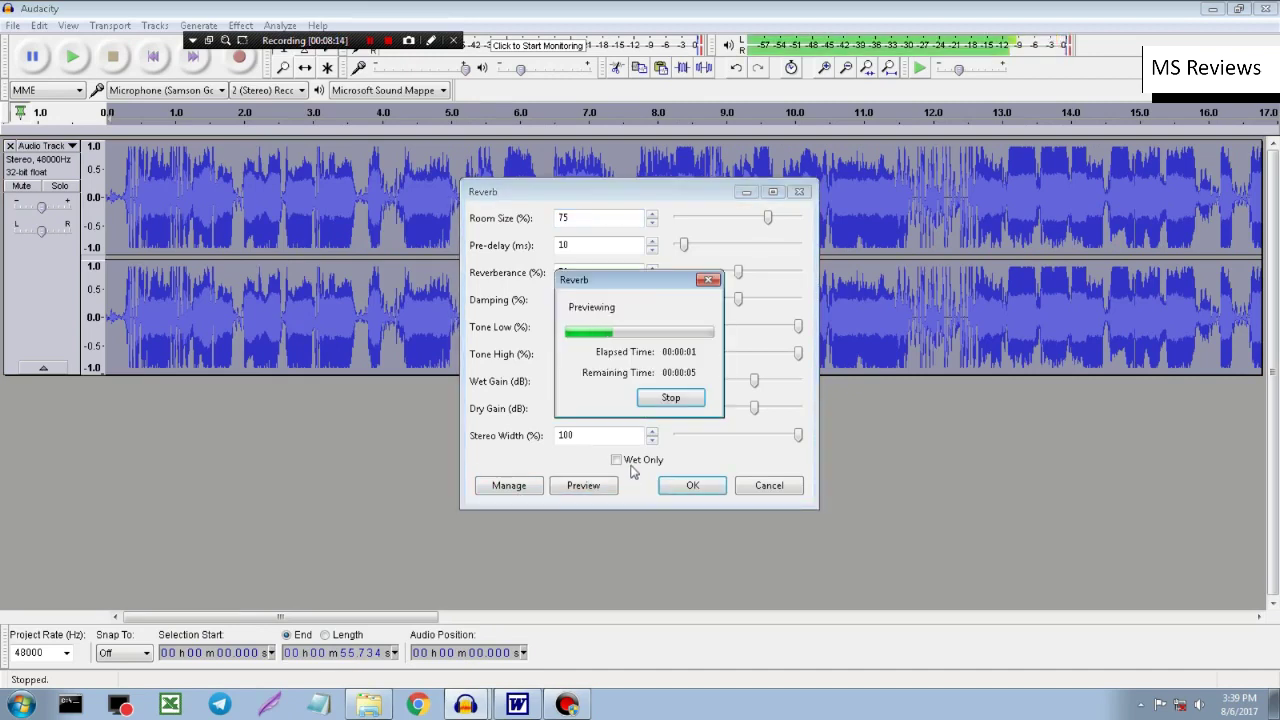
{"action": "left_click", "coordinate": [668, 399]}
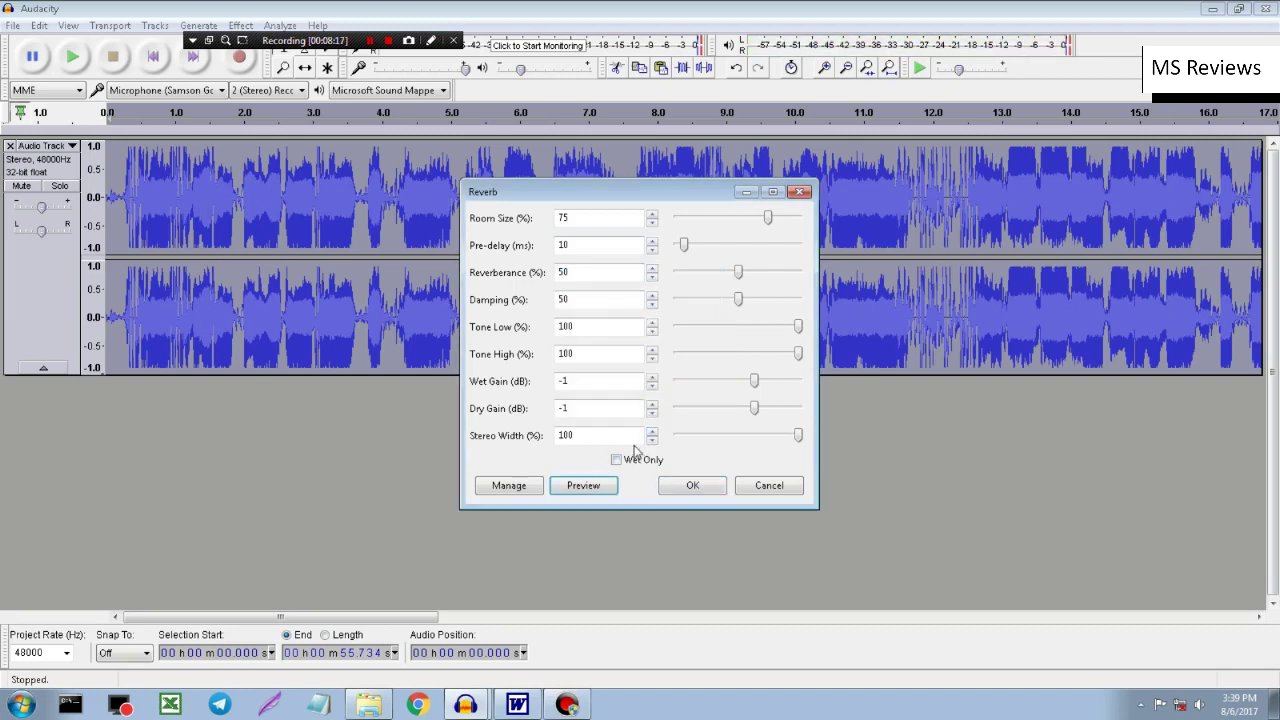
{"action": "left_click", "coordinate": [766, 488]}
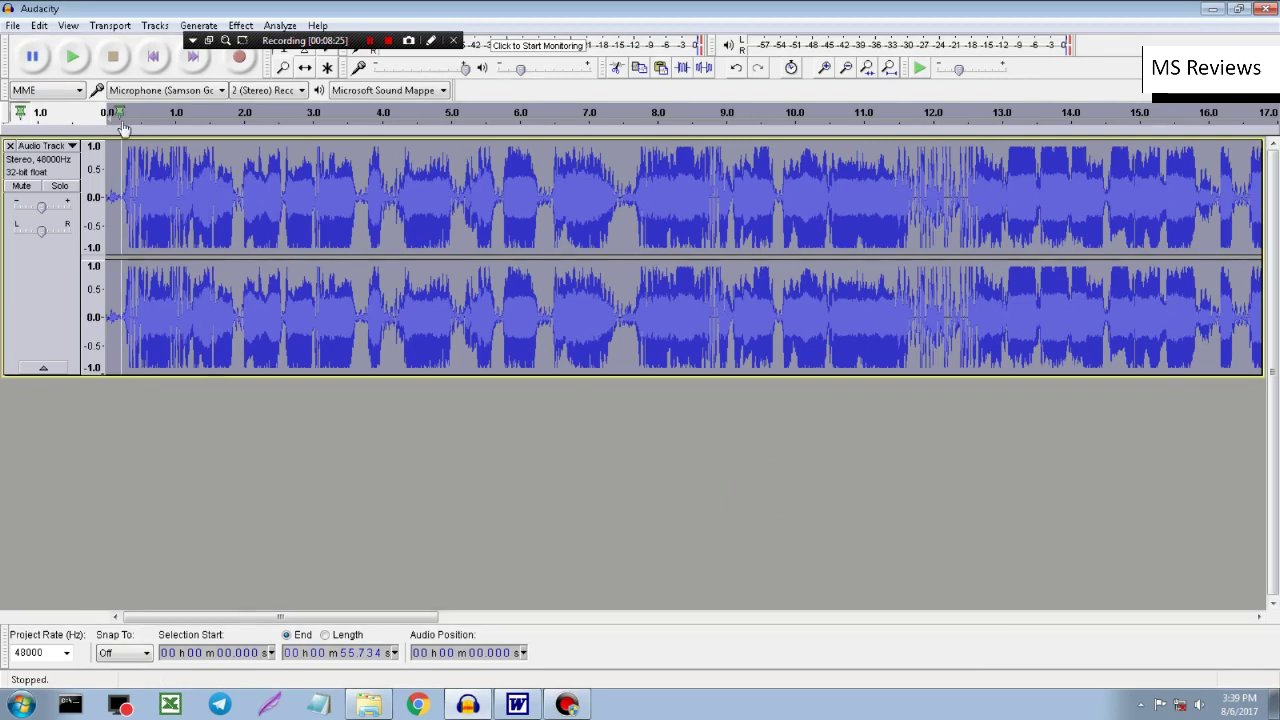
Step: Export the audio as a 16-bit PCM WAV file named "Rekaman suara NAMS" in the latihan dulu folder, leaving the metadata tags empty
{"action": "left_click", "coordinate": [11, 25]}
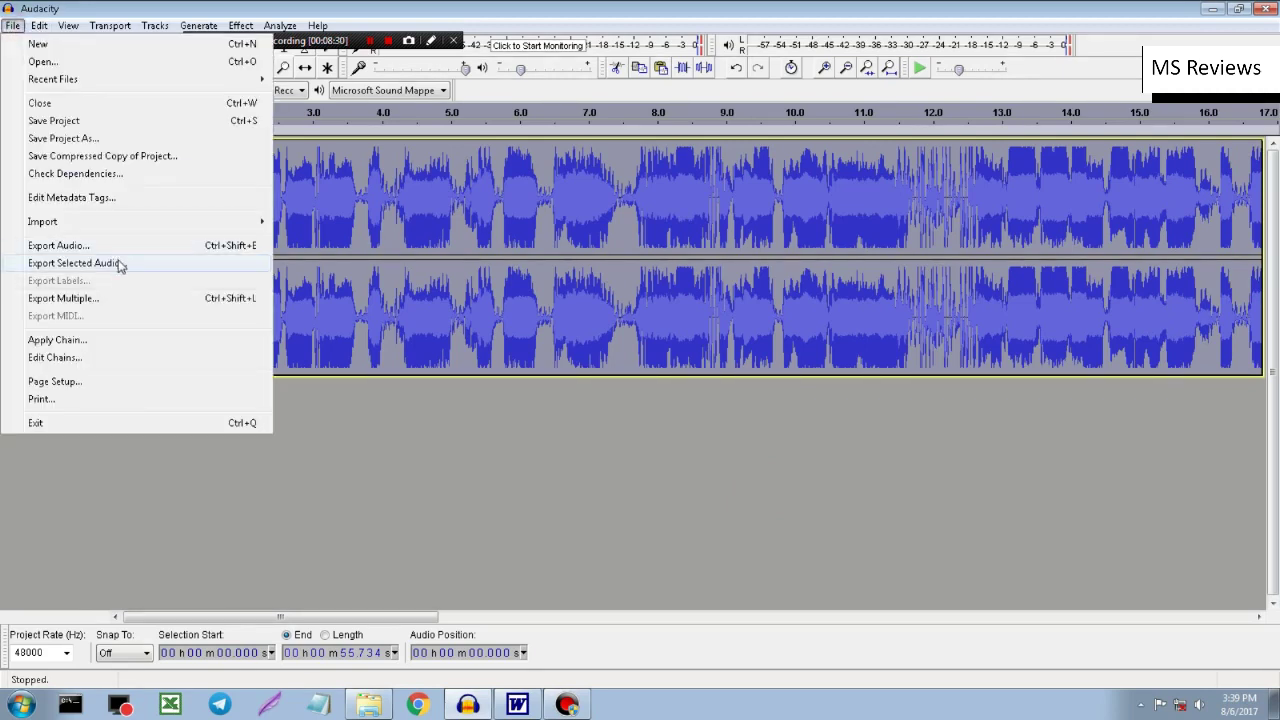
{"action": "left_click", "coordinate": [630, 320]}
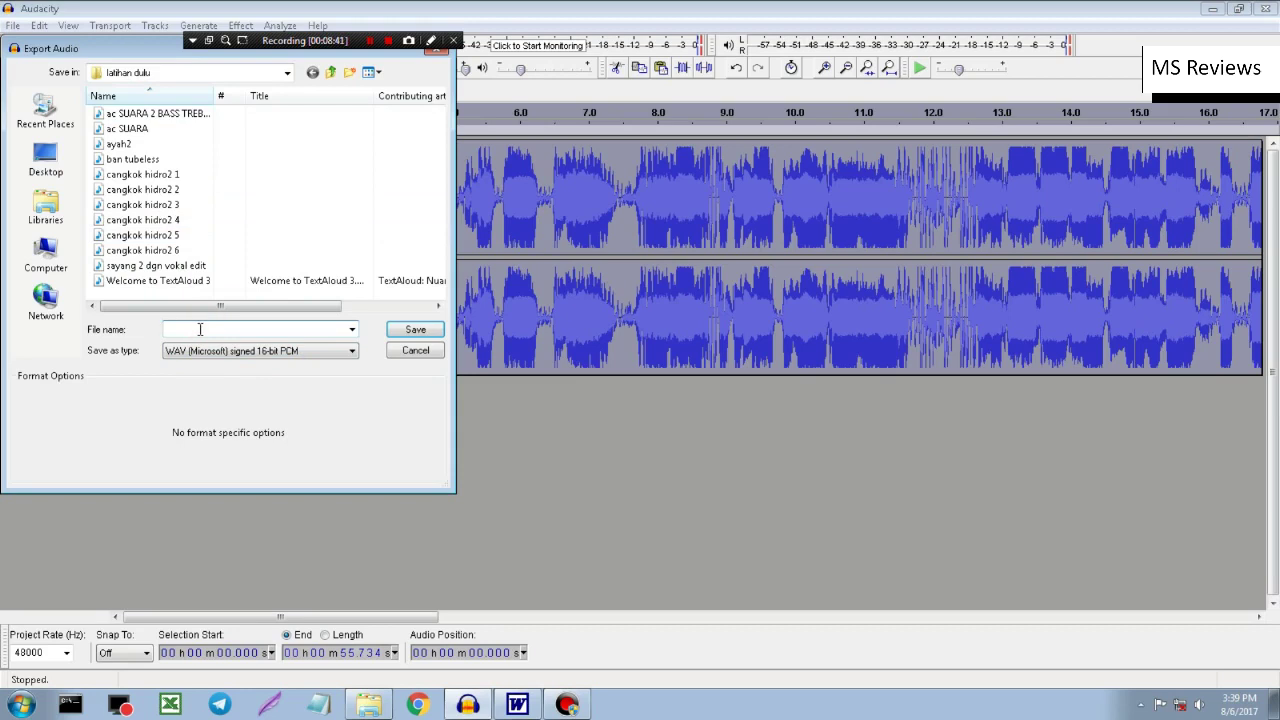
{"action": "type", "text": "Sur"}
{"action": "key", "text": "BackSpace"}
{"action": "key", "text": "BackSpace"}
{"action": "key", "text": "BackSpace"}
{"action": "type", "text": "RE"}
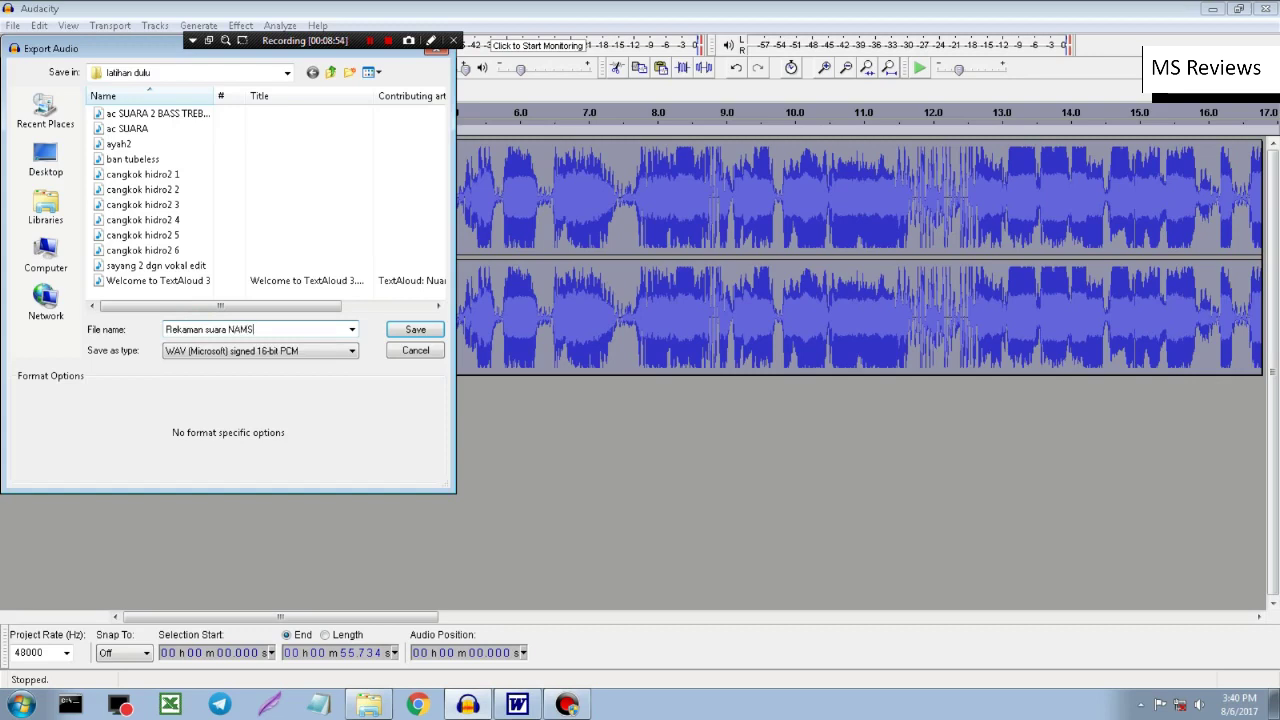
{"action": "left_click", "coordinate": [418, 329]}
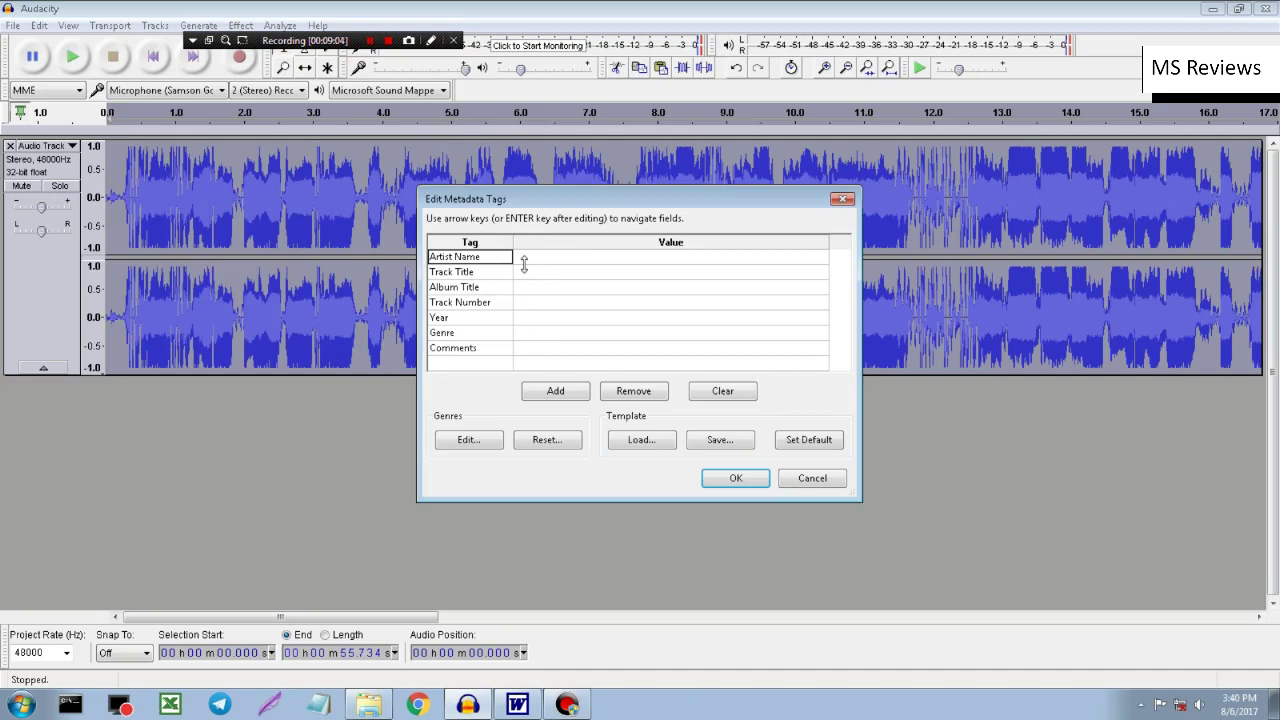
{"action": "left_click", "coordinate": [748, 484]}
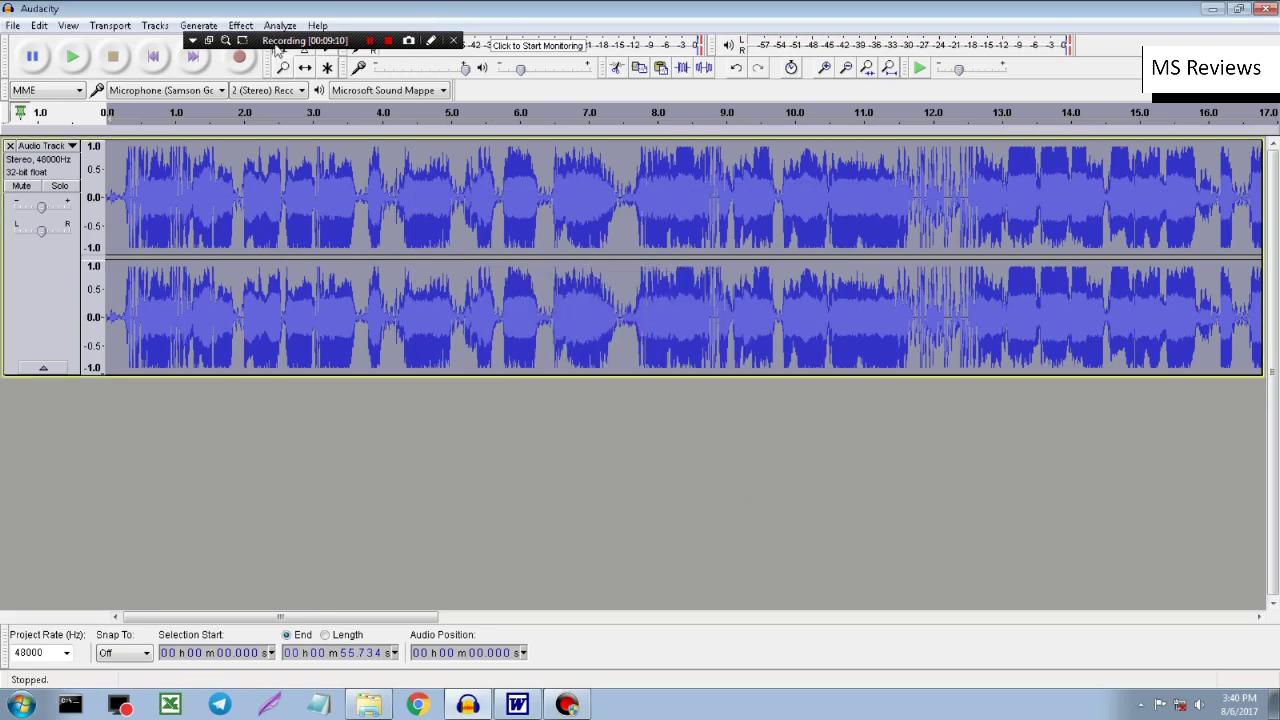
Step: Set the Reverb effect's room size to 42% and preview the sound
{"action": "left_click", "coordinate": [240, 25]}
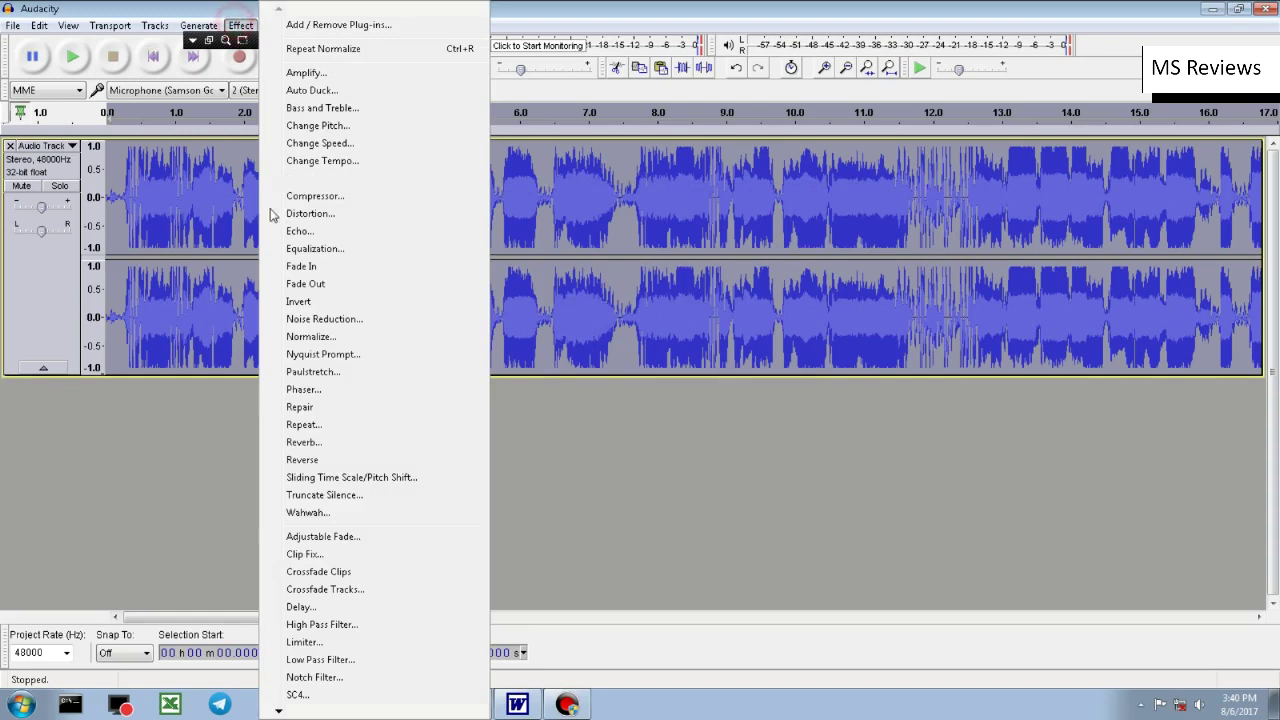
{"action": "left_click", "coordinate": [314, 440]}
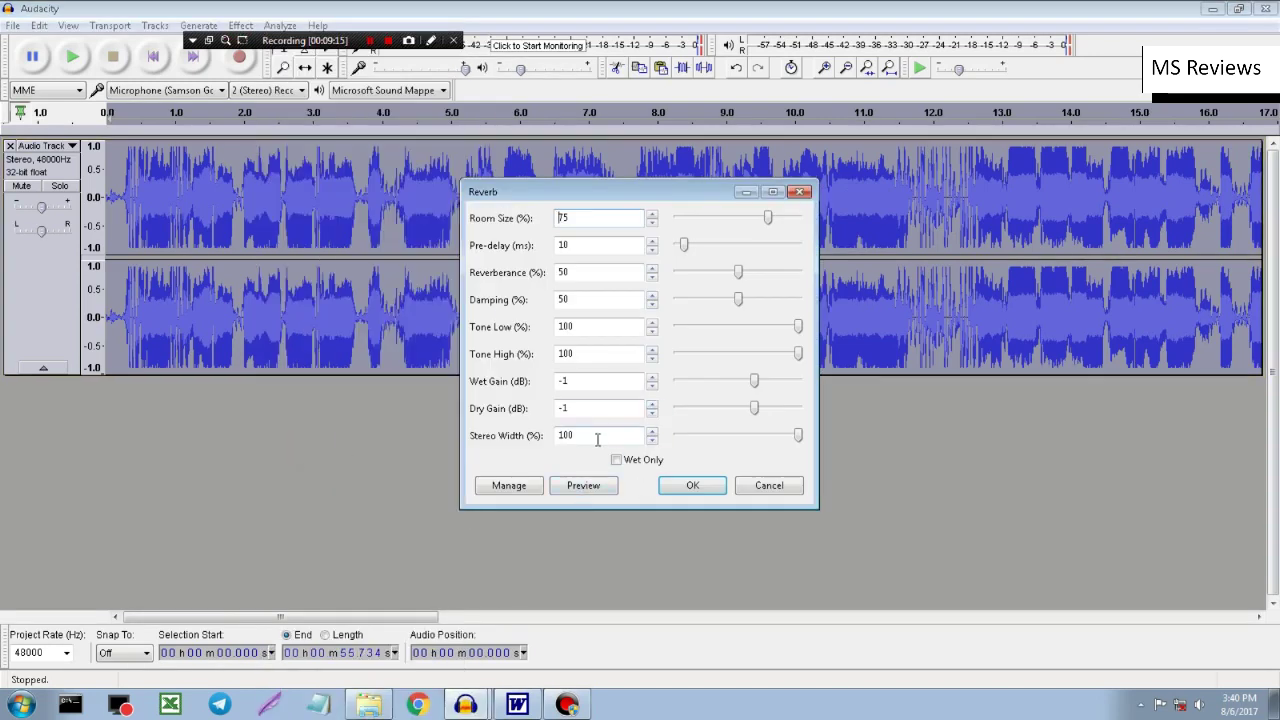
{"action": "left_click", "coordinate": [651, 223]}
{"action": "left_click", "coordinate": [651, 223]}
{"action": "left_click_drag", "start_coordinate": [766, 218], "coordinate": [729, 225]}
{"action": "left_click", "coordinate": [596, 494]}
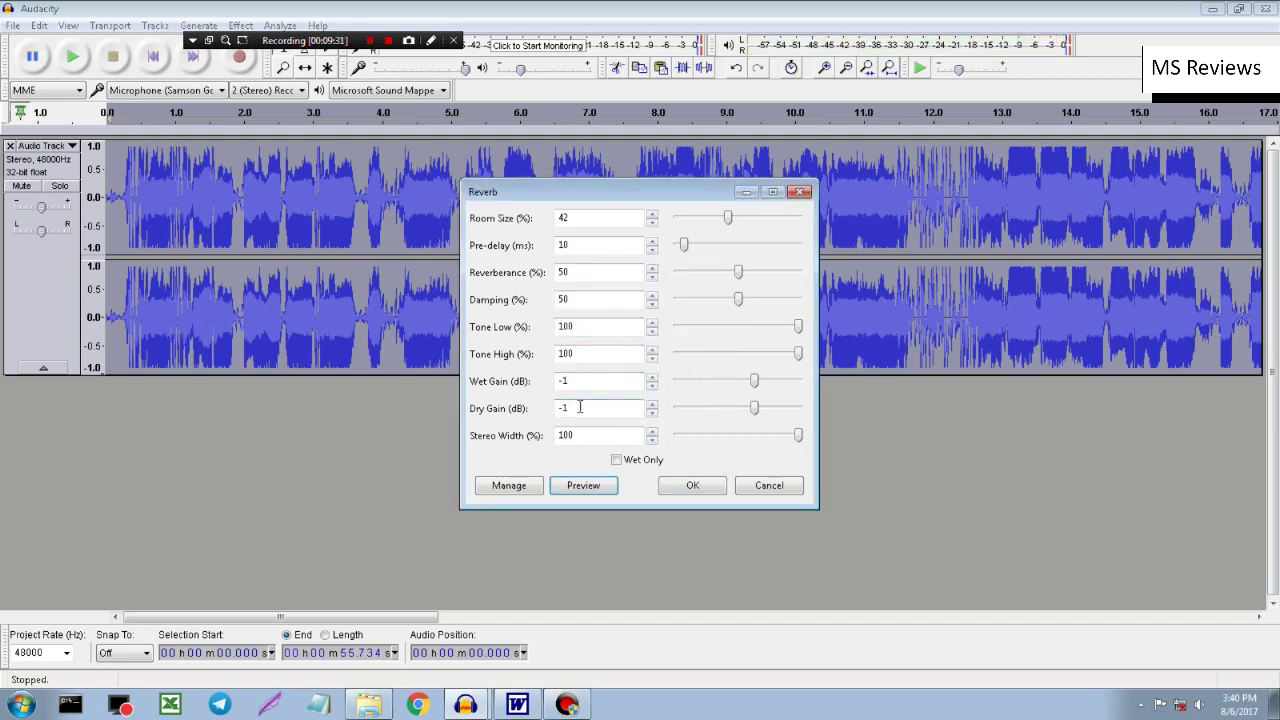
Step: Set the Reverb effect's reverberance to 27%, preview it and close the effect's settings
{"action": "left_click", "coordinate": [756, 384]}
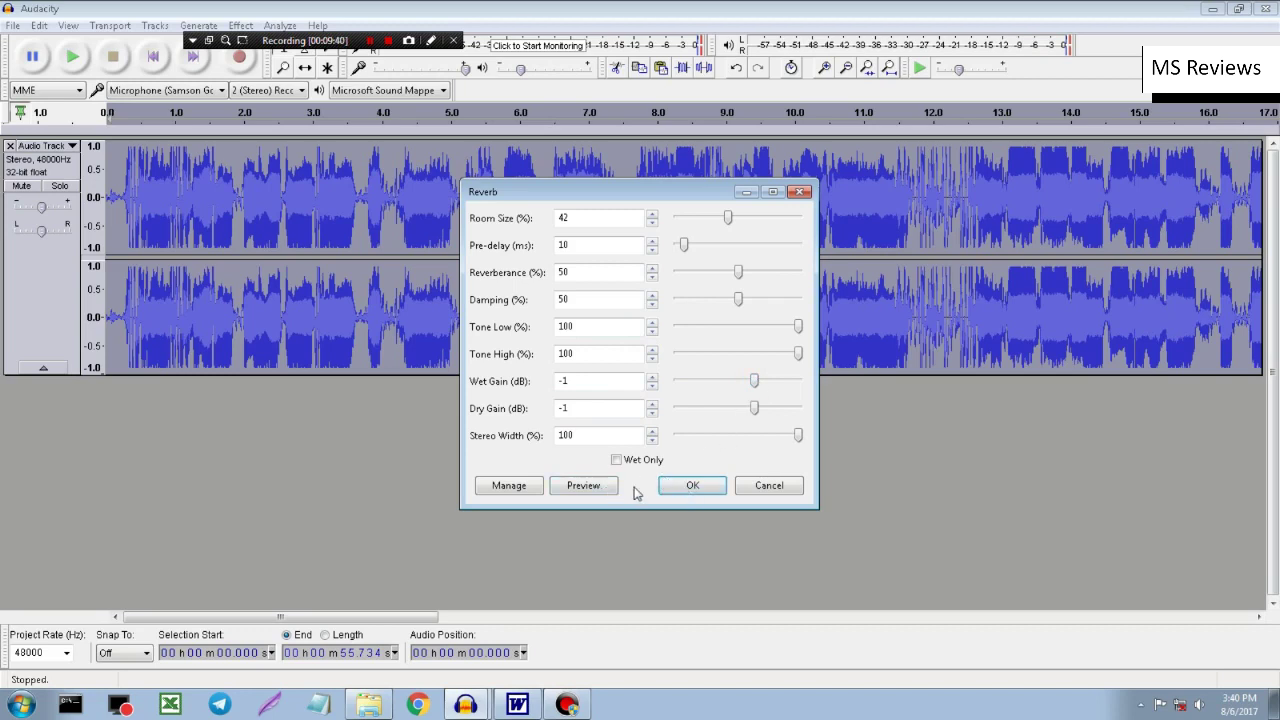
{"action": "left_click_drag", "start_coordinate": [740, 274], "coordinate": [710, 272]}
{"action": "left_click", "coordinate": [578, 488]}
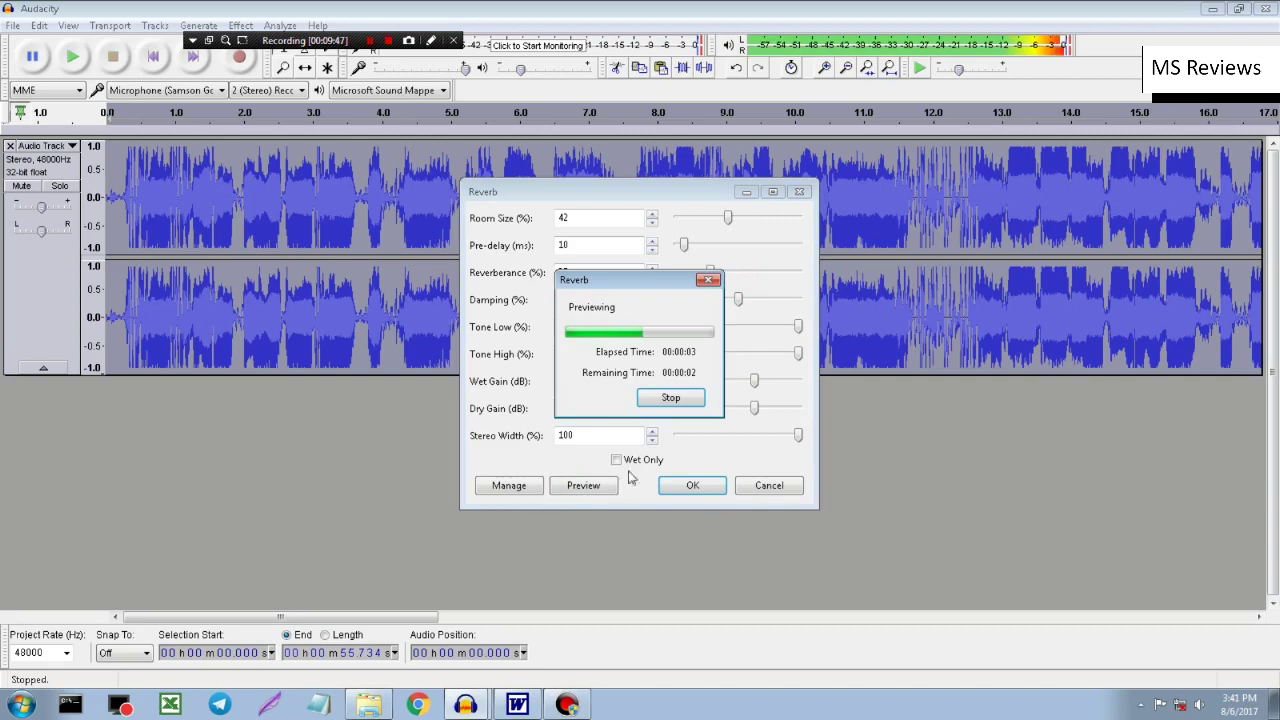
{"action": "left_click", "coordinate": [766, 485]}
{"action": "left_click", "coordinate": [692, 399]}
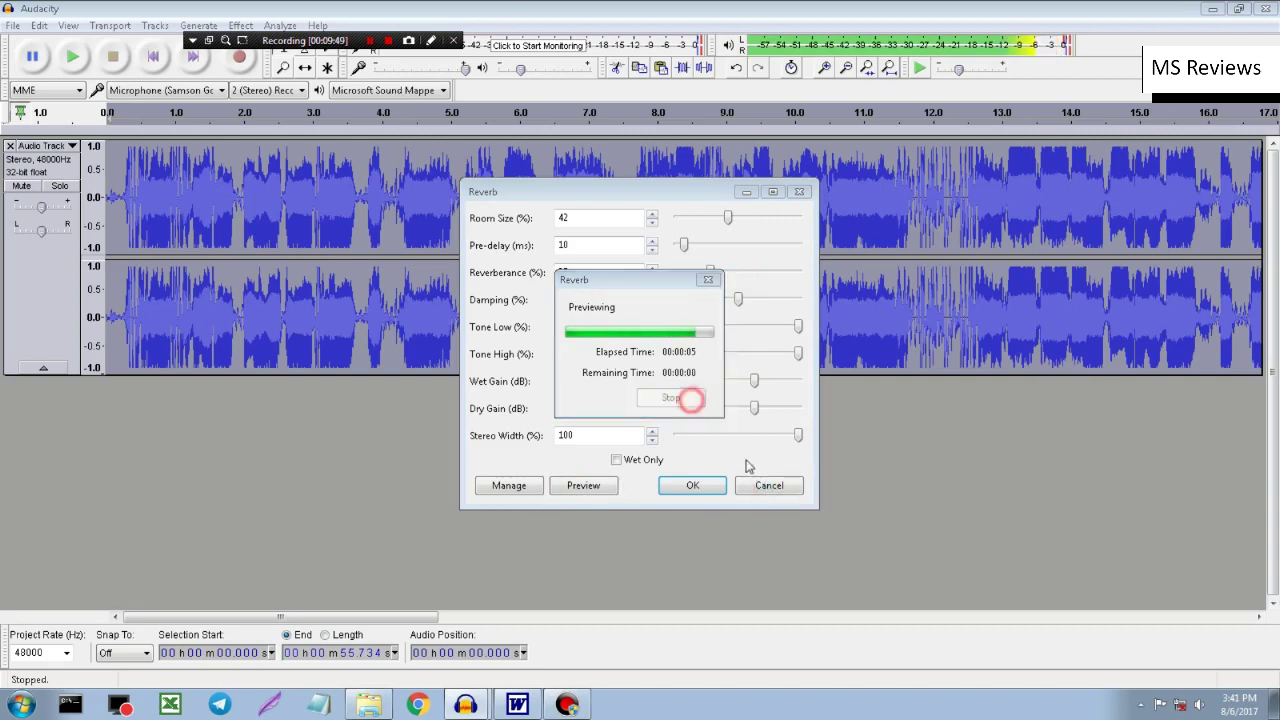
{"action": "left_click", "coordinate": [766, 485]}
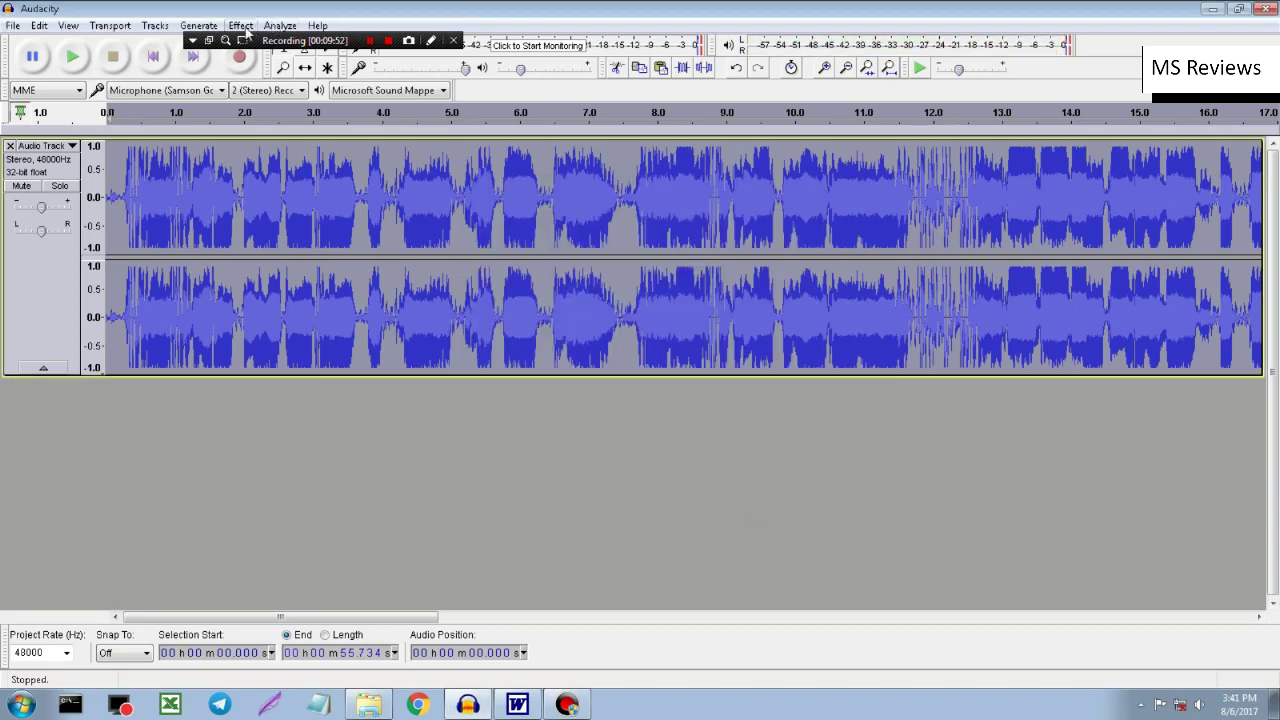
Step: Apply Reverb to the whole track with a 42% room size and 27% reverberance
{"action": "left_click", "coordinate": [243, 27]}
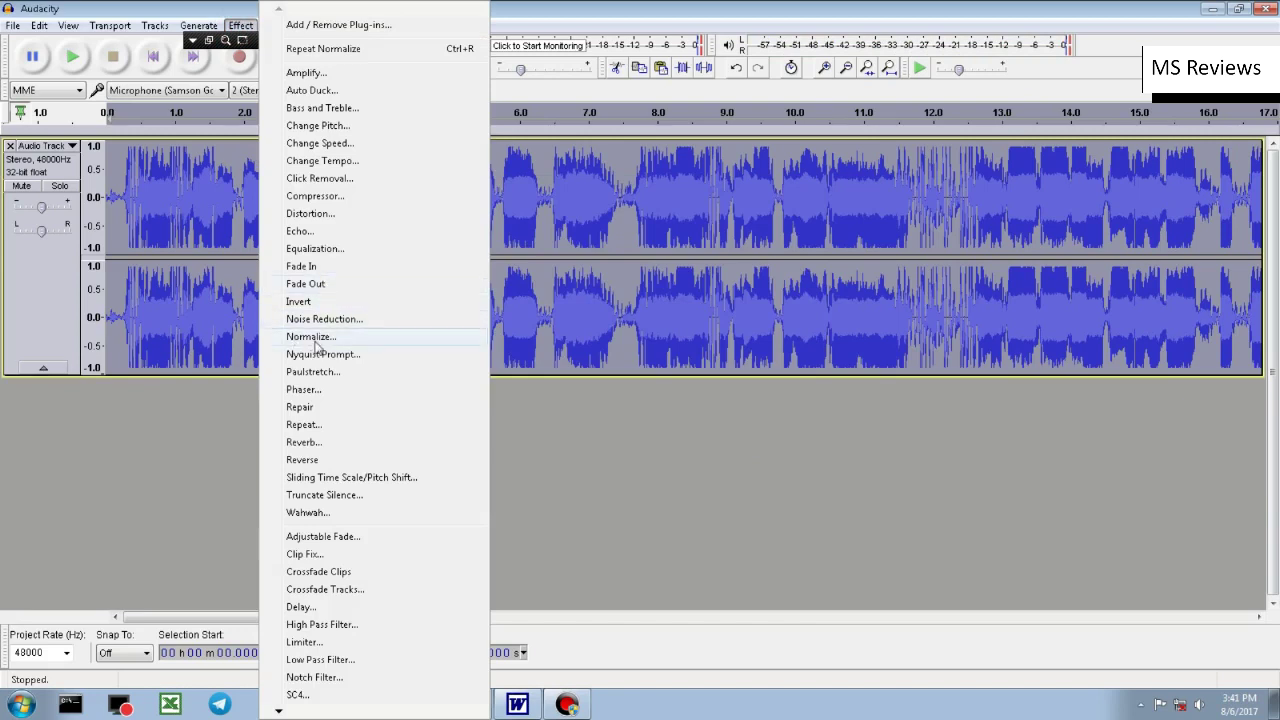
{"action": "left_click", "coordinate": [310, 443]}
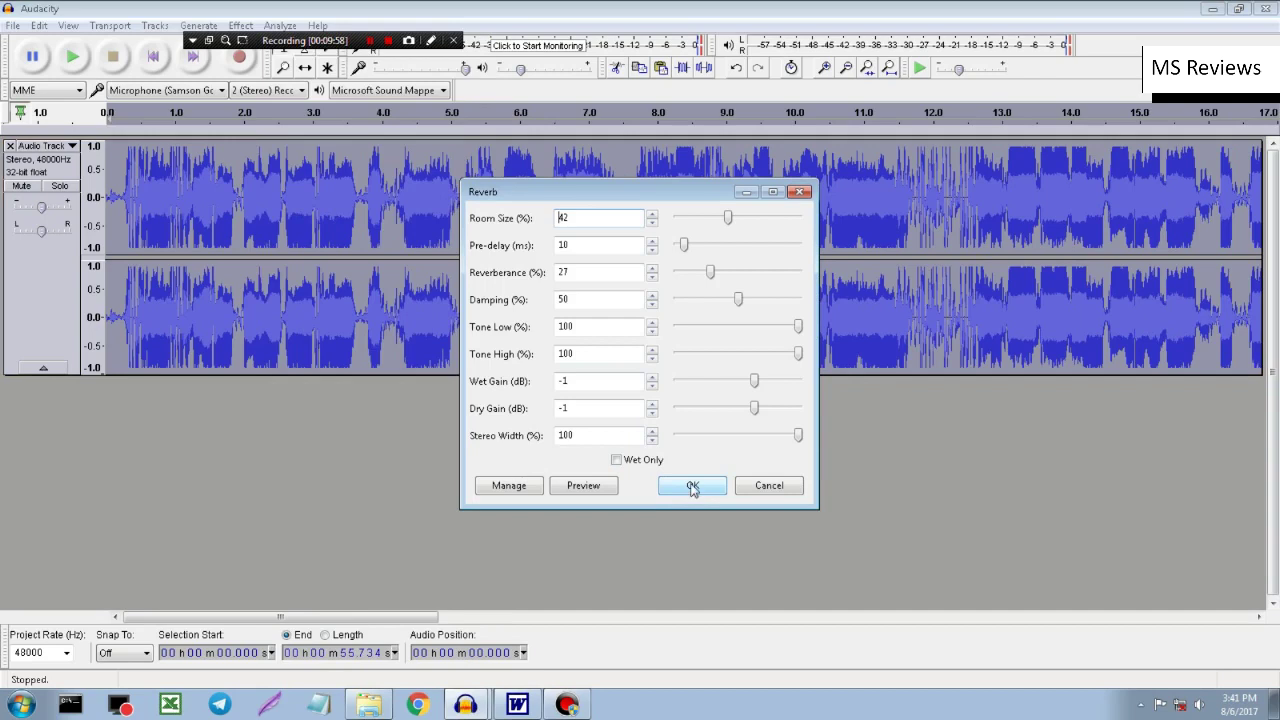
{"action": "left_click", "coordinate": [692, 486]}
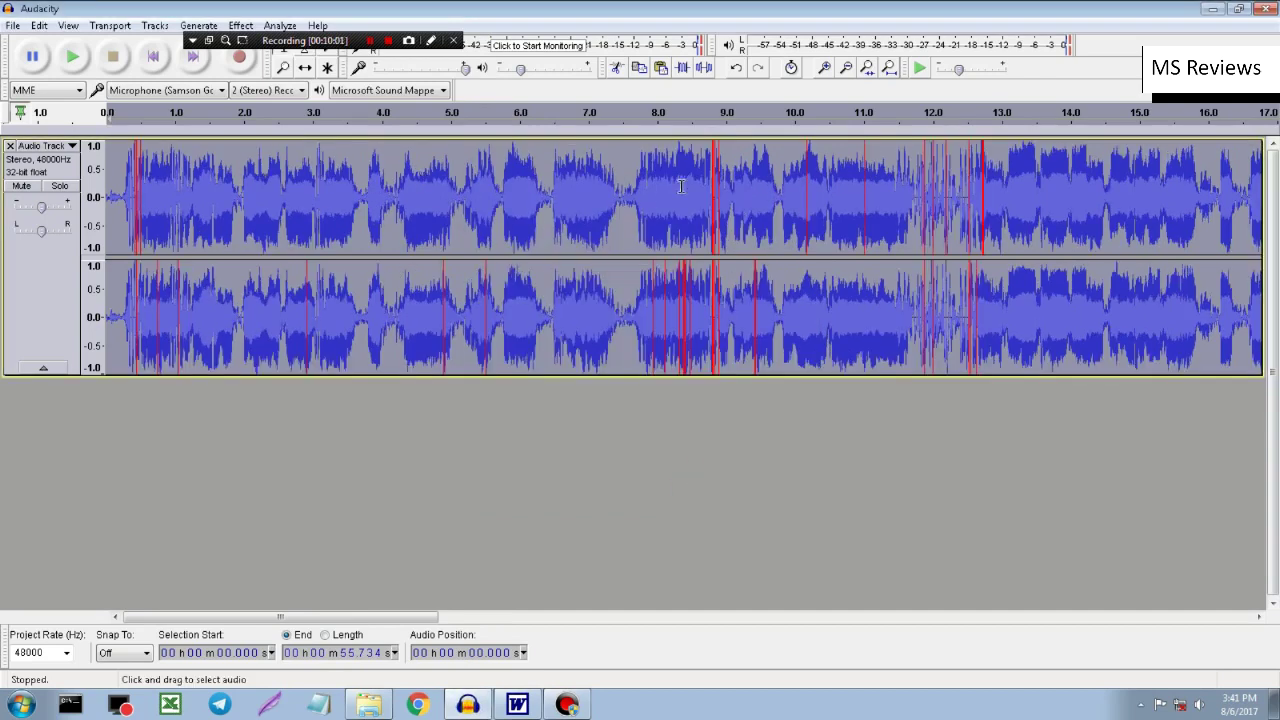
Step: Apply the Limiter to the whole reverberated track as a Hard Limit at -3.90 dB with a 10 ms hold, and listen briefly
{"action": "left_click", "coordinate": [241, 27]}
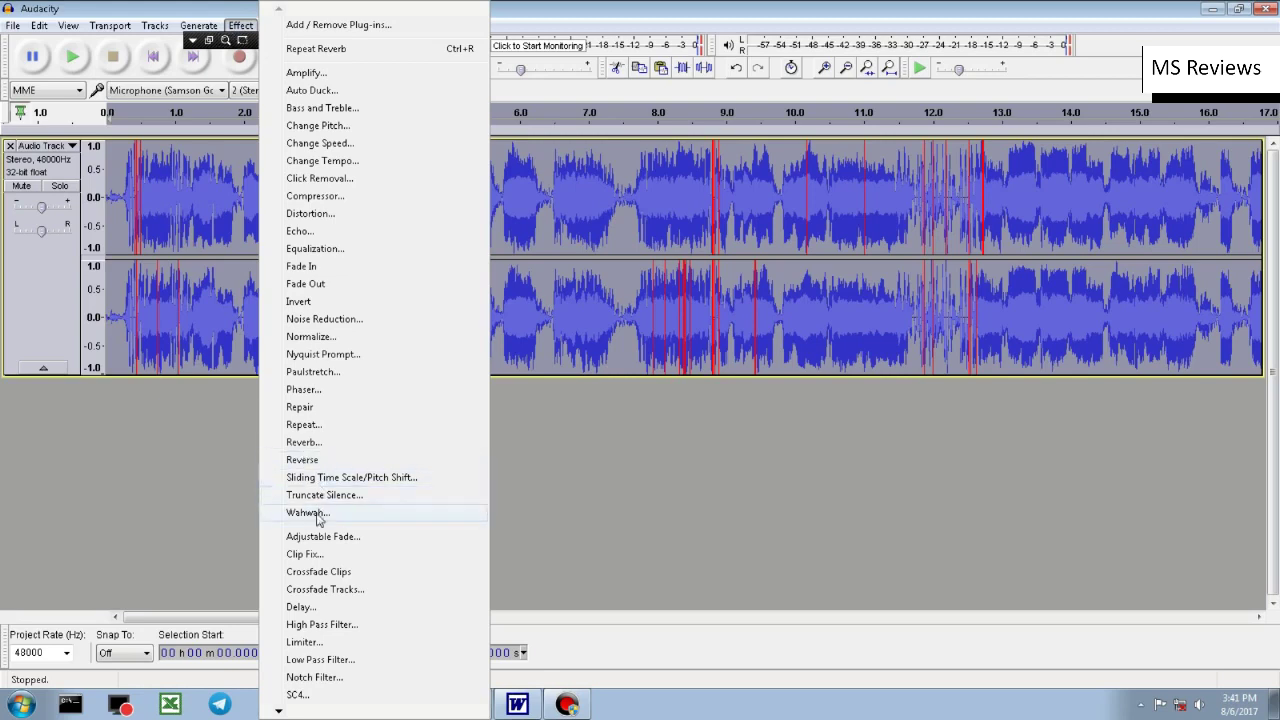
{"action": "left_click", "coordinate": [322, 645]}
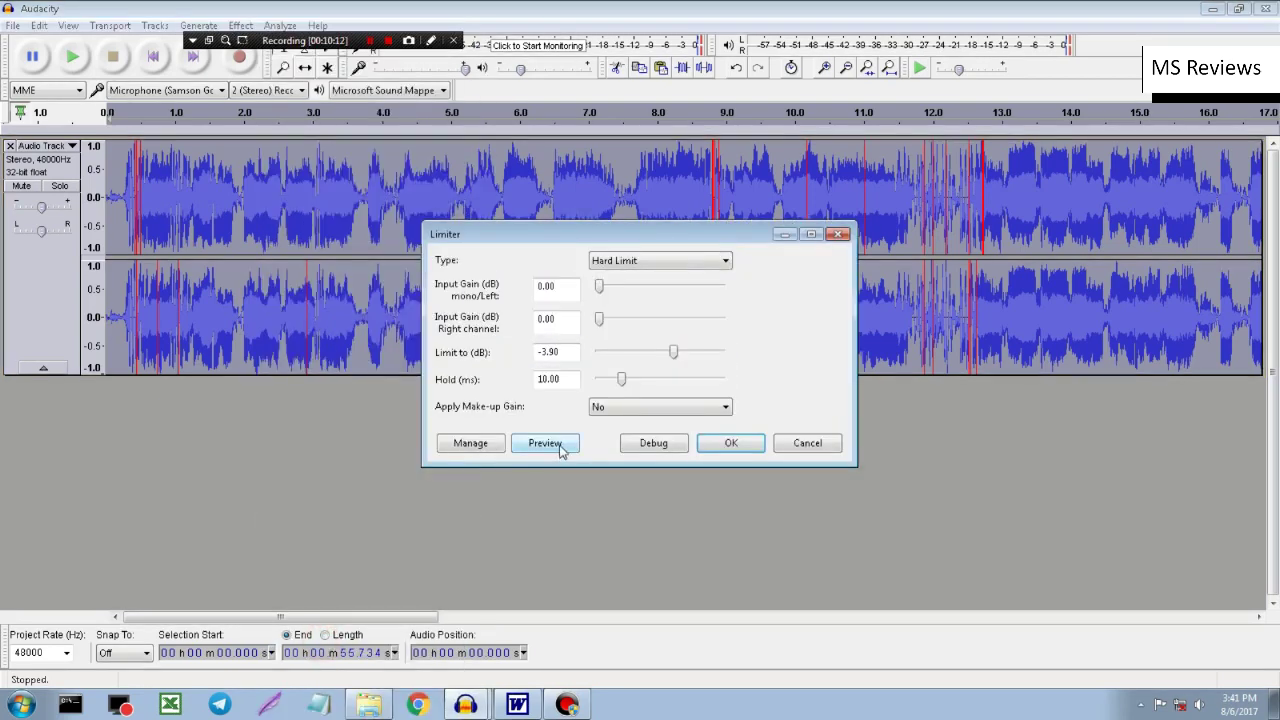
{"action": "left_click", "coordinate": [740, 445]}
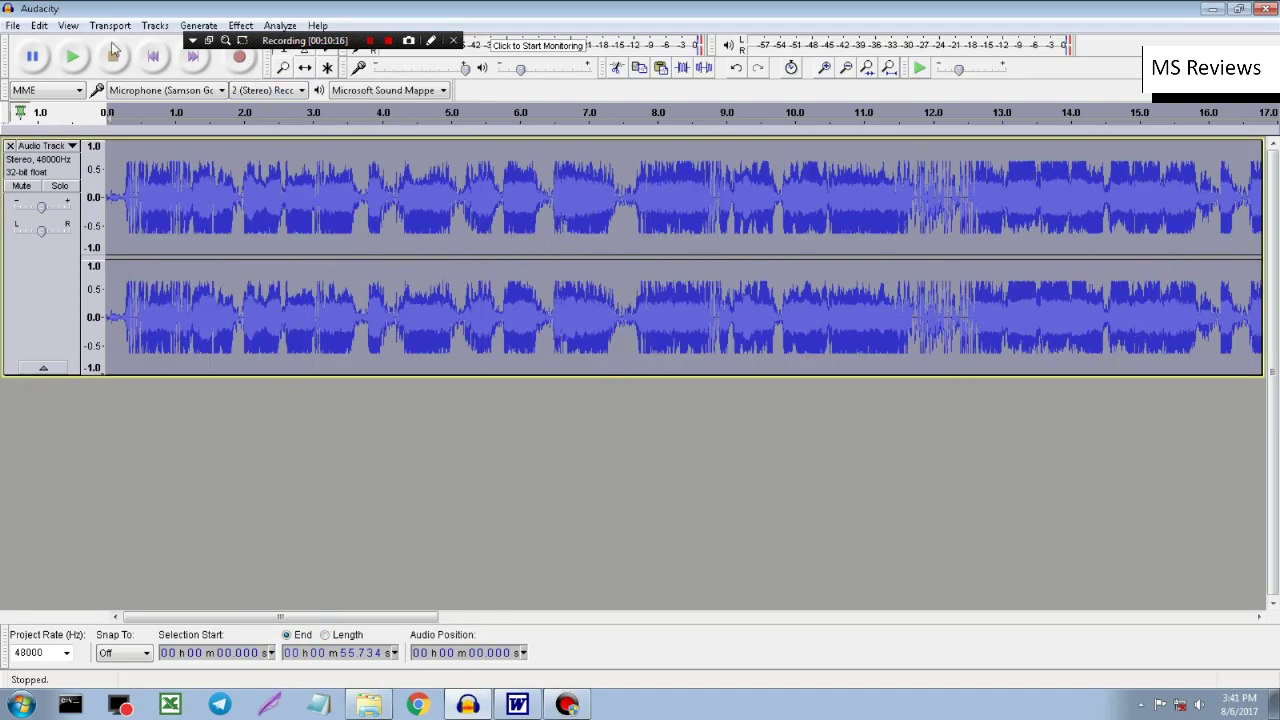
{"action": "left_click", "coordinate": [73, 58]}
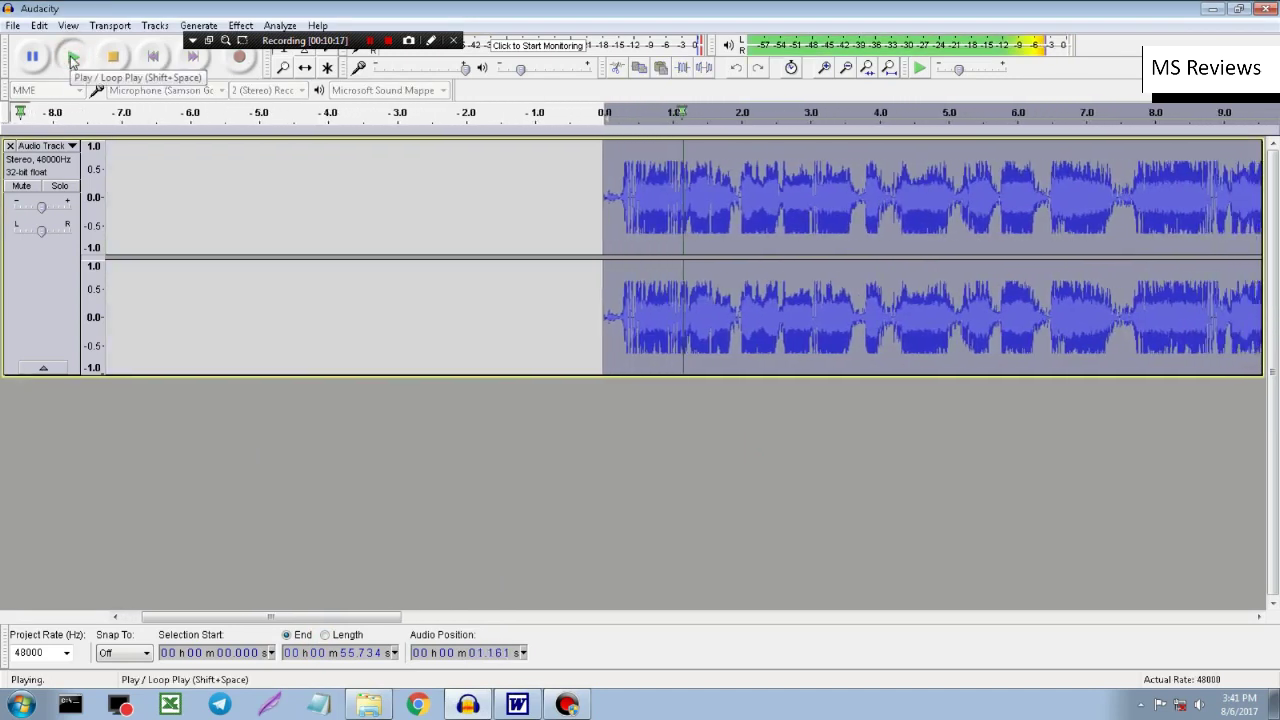
{"action": "left_click", "coordinate": [115, 60]}
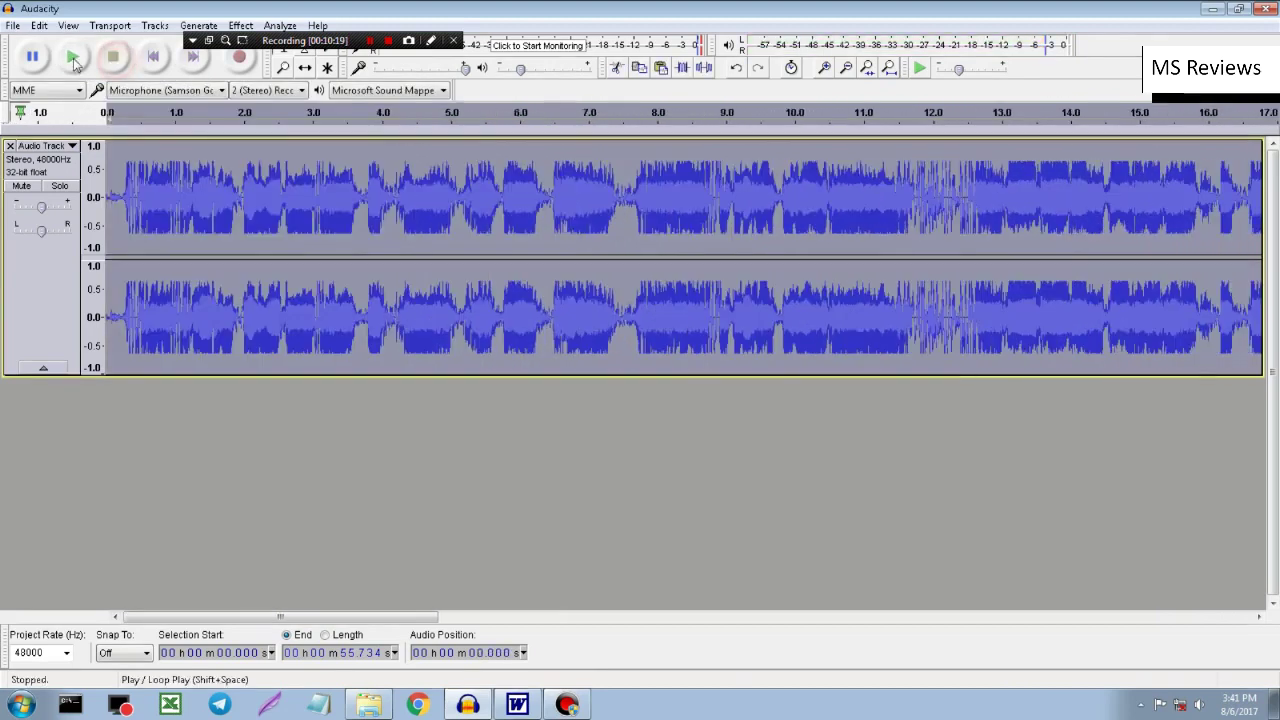
Step: Export the reverberated audio as a 16-bit PCM WAV file, adding "Reverb" to the name "Rekaman suara NAMS" and leaving the metadata empty
{"action": "left_click", "coordinate": [13, 26]}
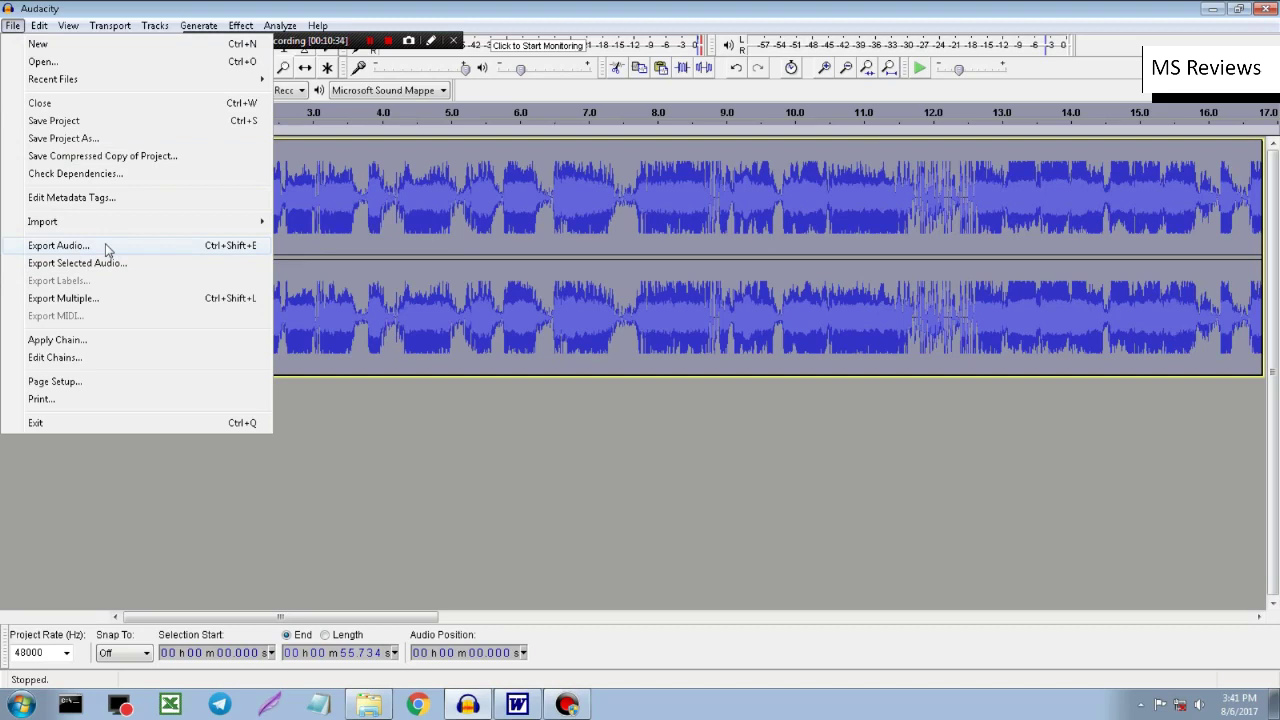
{"action": "mouse_move", "coordinate": [198, 25]}
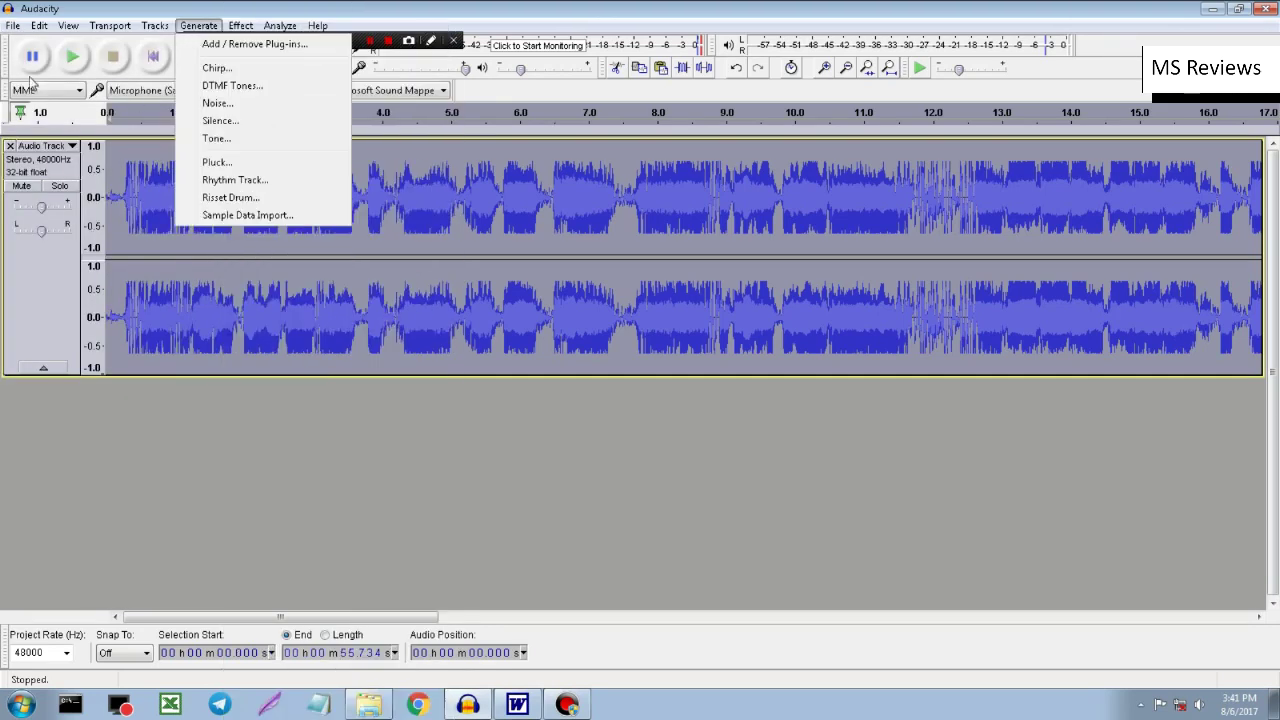
{"action": "left_click", "coordinate": [11, 24]}
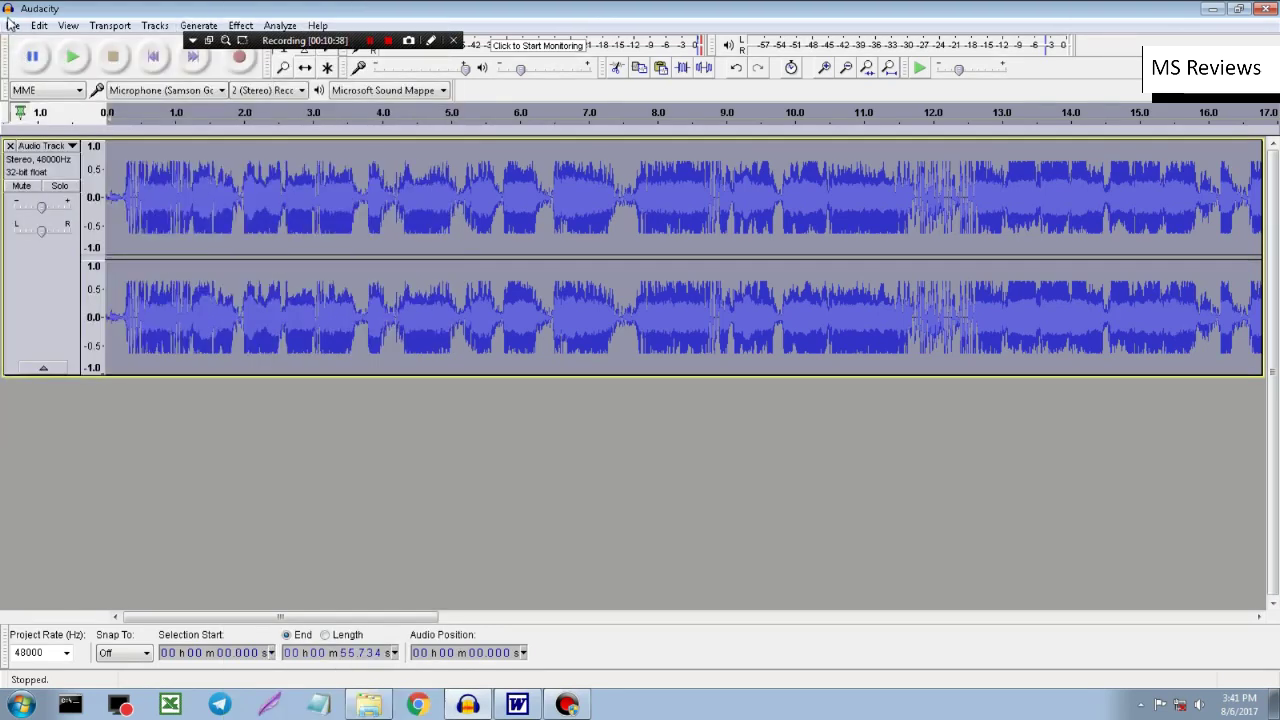
{"action": "left_click", "coordinate": [11, 24]}
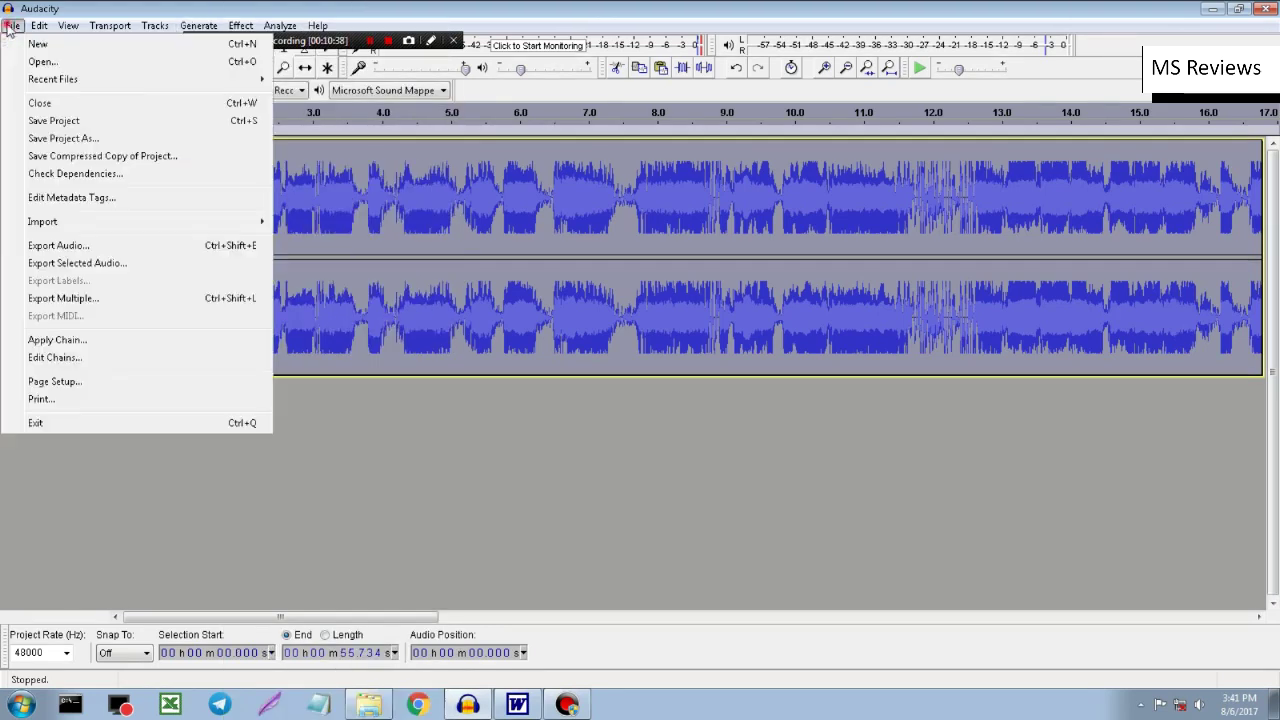
{"action": "left_click", "coordinate": [98, 247]}
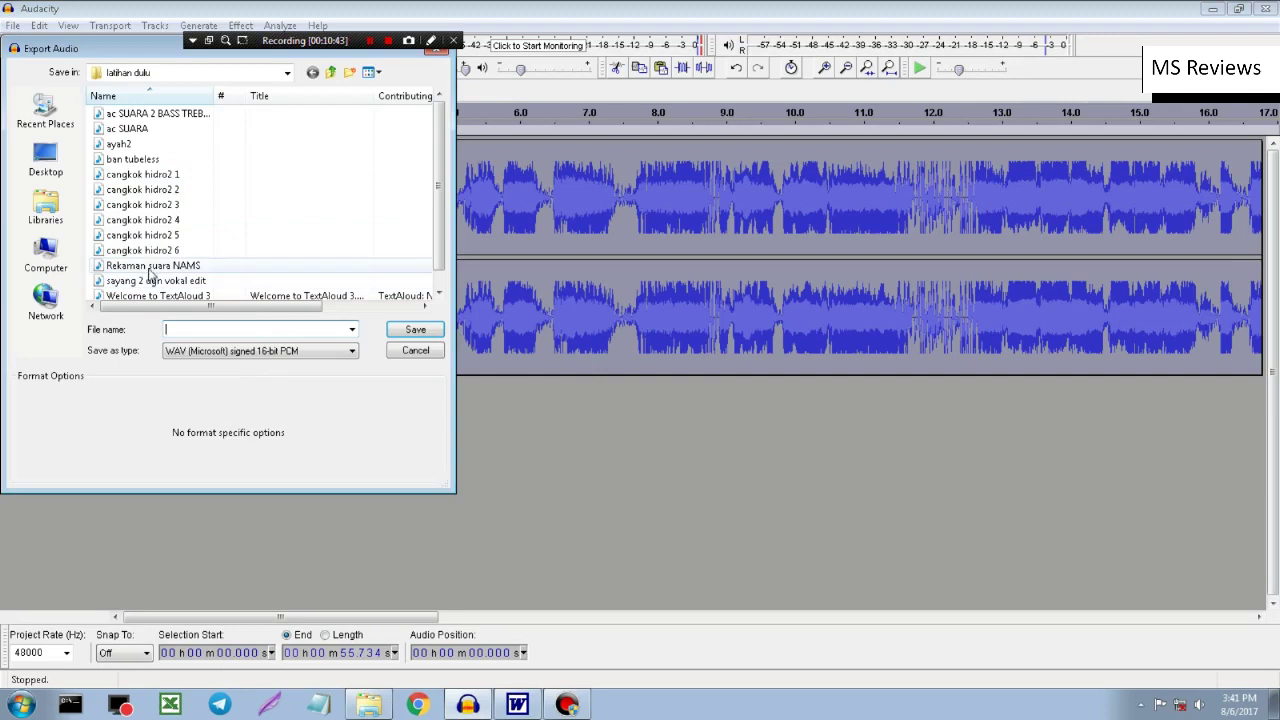
{"action": "left_click", "coordinate": [150, 267]}
{"action": "left_click", "coordinate": [290, 329]}
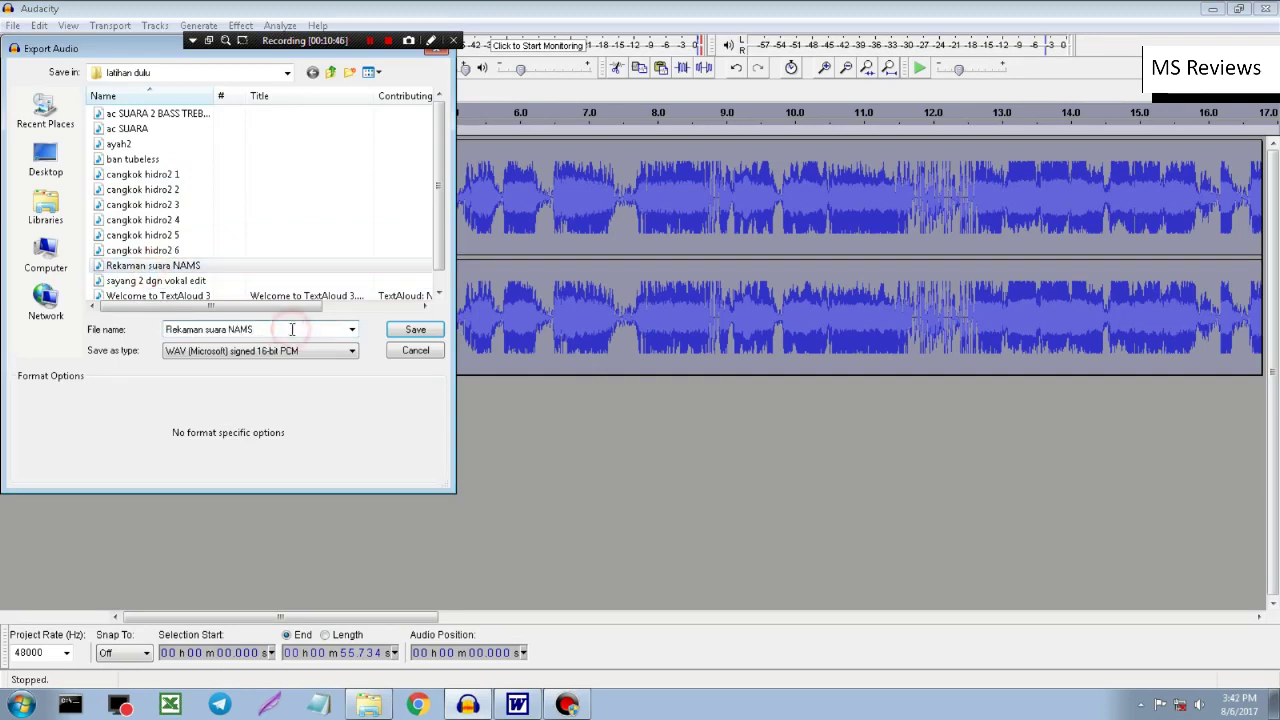
{"action": "type", "text": "Reverb"}
{"action": "left_click", "coordinate": [414, 330]}
{"action": "left_click", "coordinate": [706, 479]}
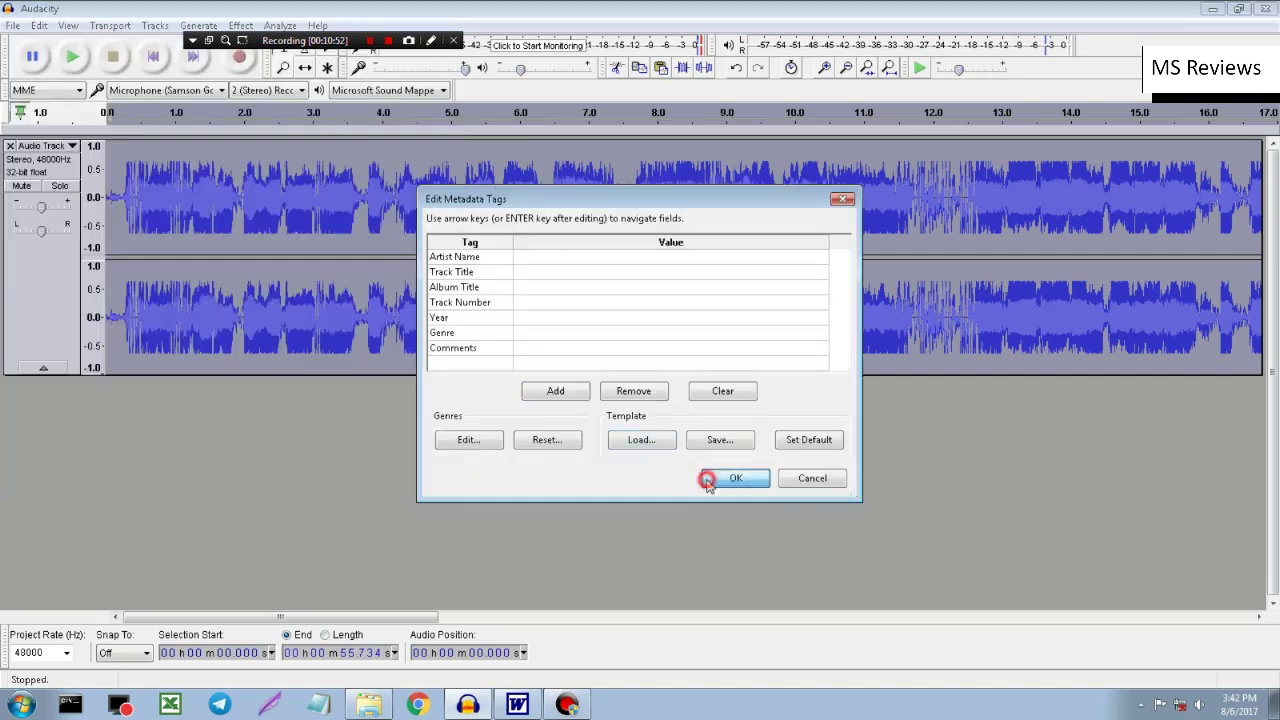